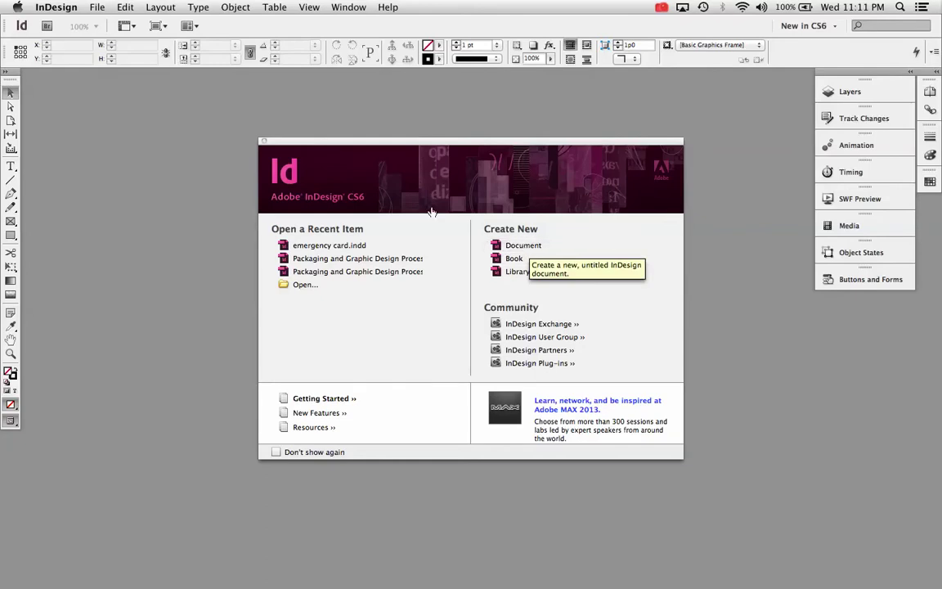
Open the File menu from the InDesign welcome screen.
click(97, 8)
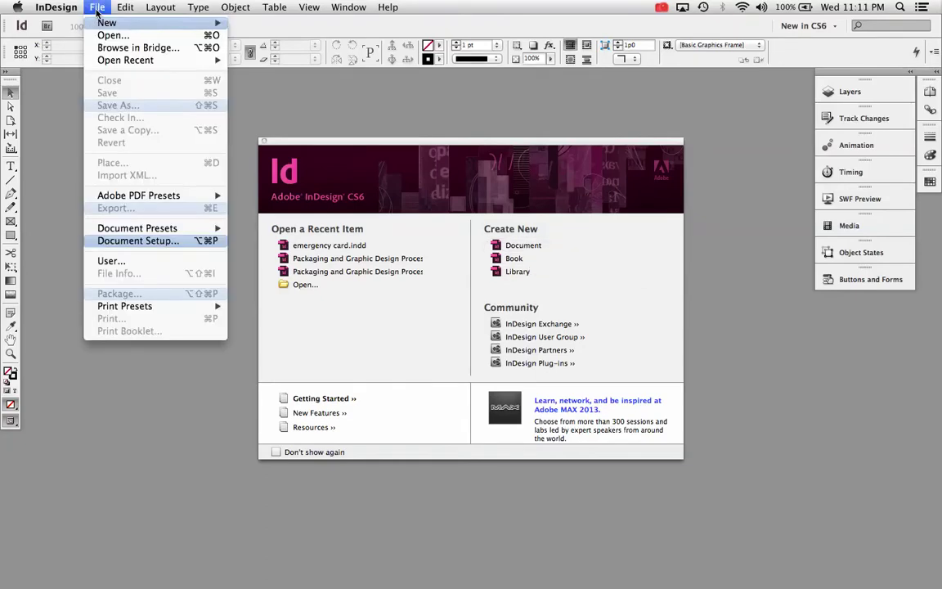
Start a new document and set its intent to Web.
mouse_move(98, 23)
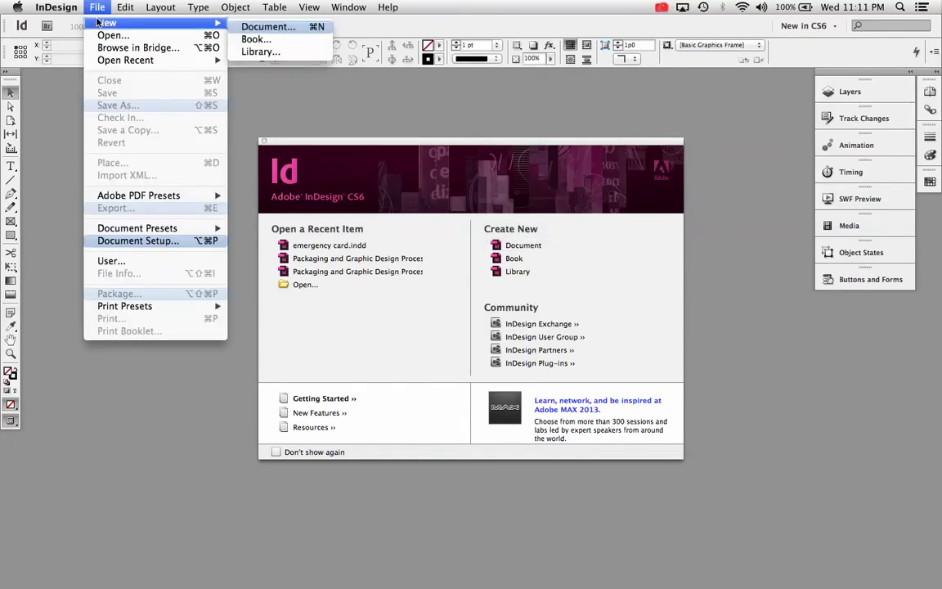
click(276, 29)
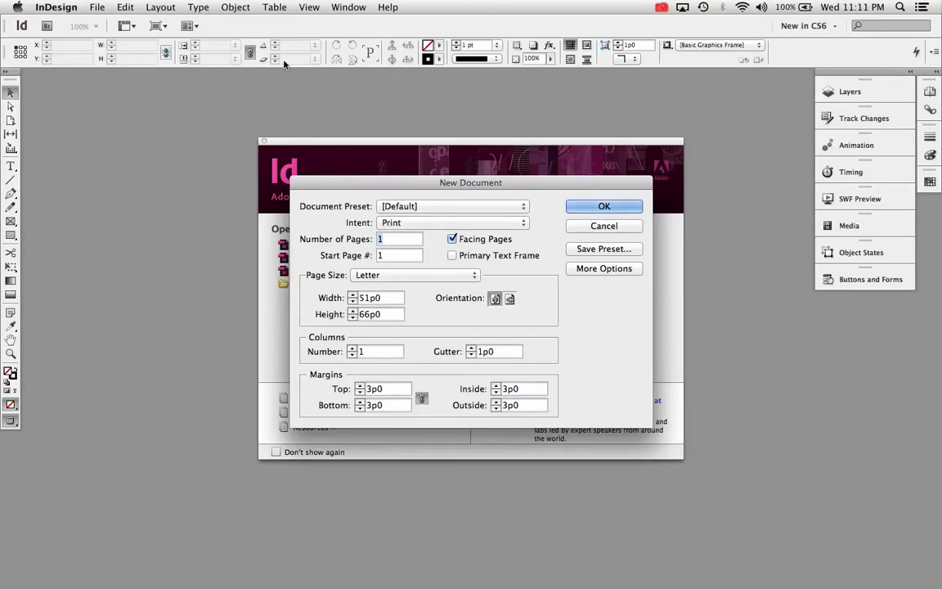
click(475, 222)
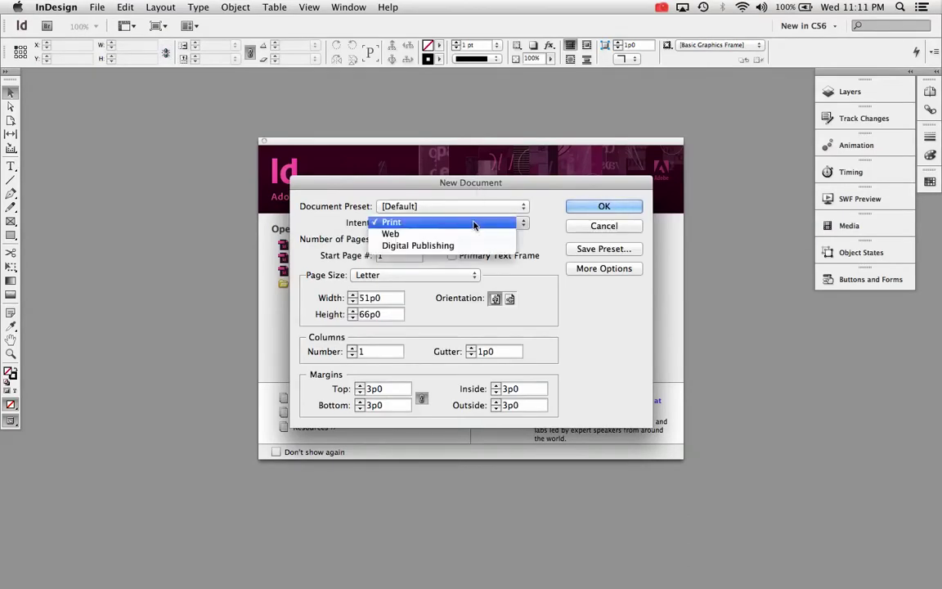
click(345, 208)
click(385, 224)
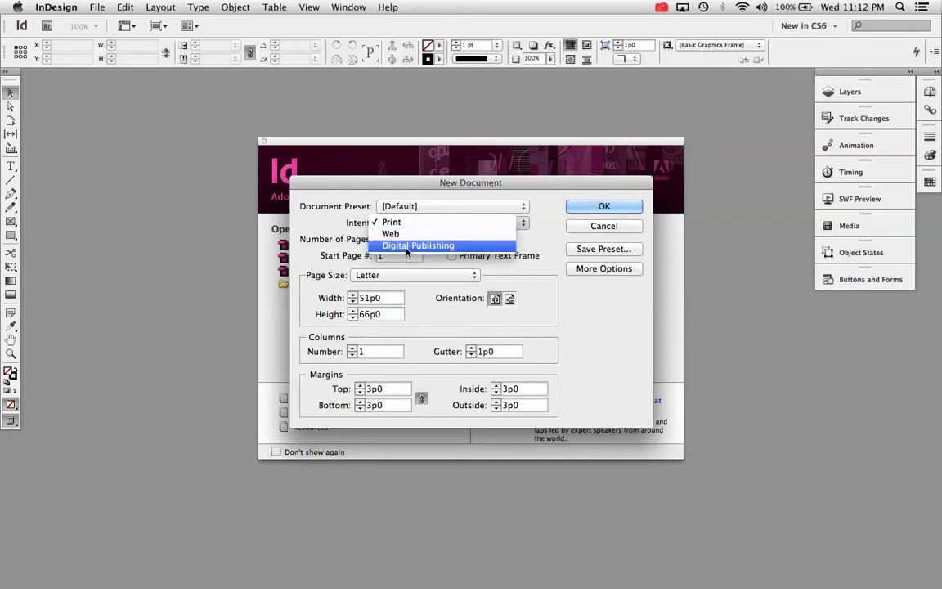
click(393, 236)
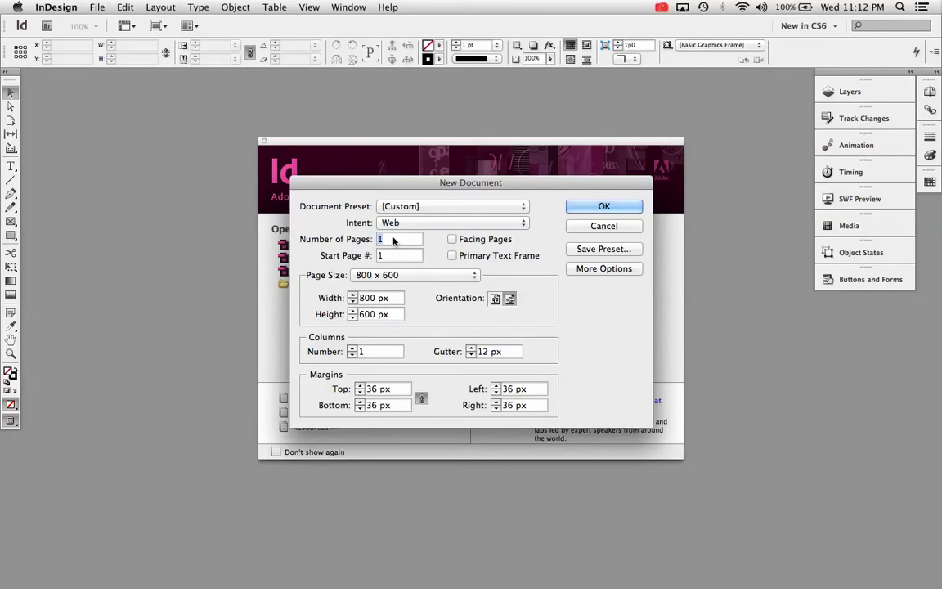
Choose the 1024 x 768 page size preset for the new document.
click(368, 275)
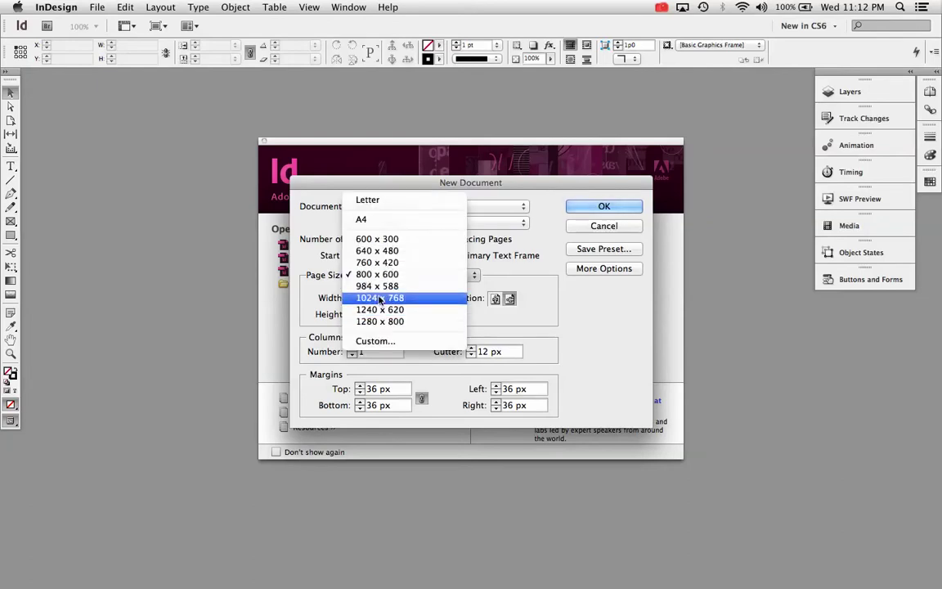
click(379, 299)
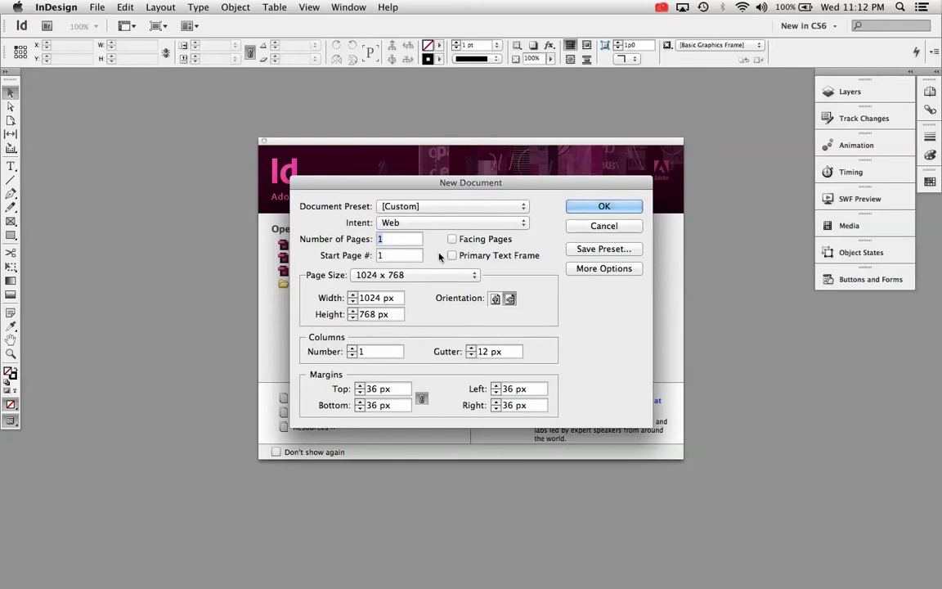
click(439, 282)
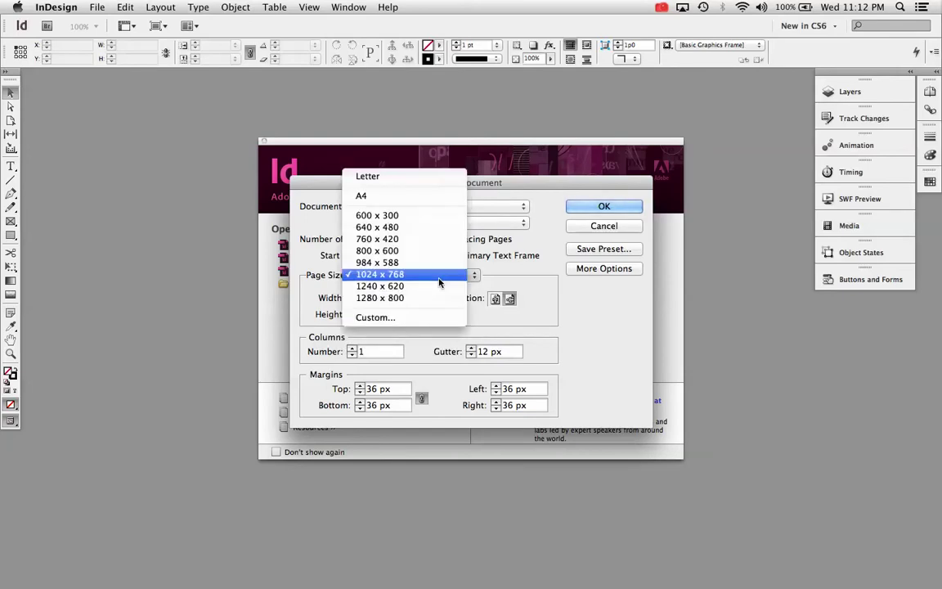
click(314, 243)
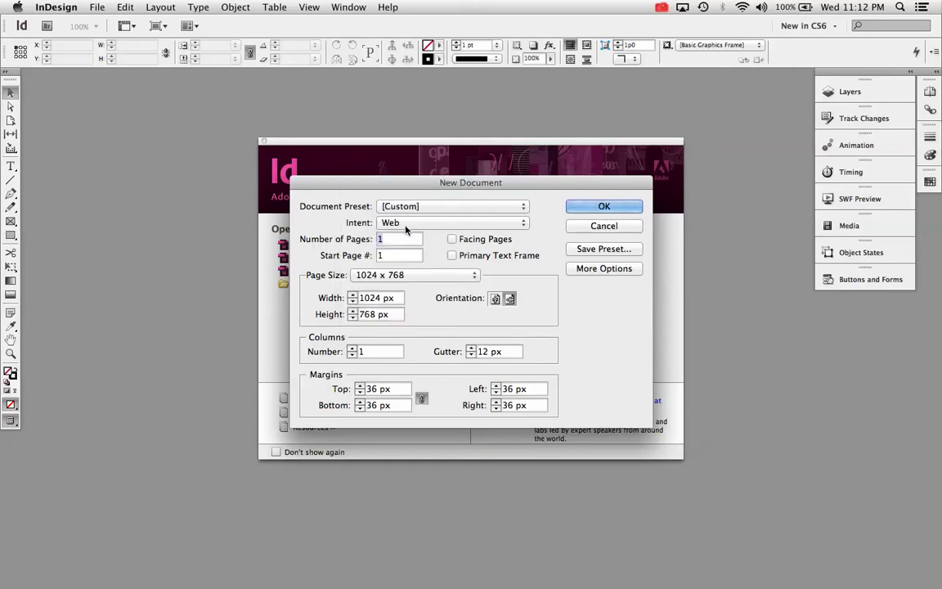
double_click(362, 297)
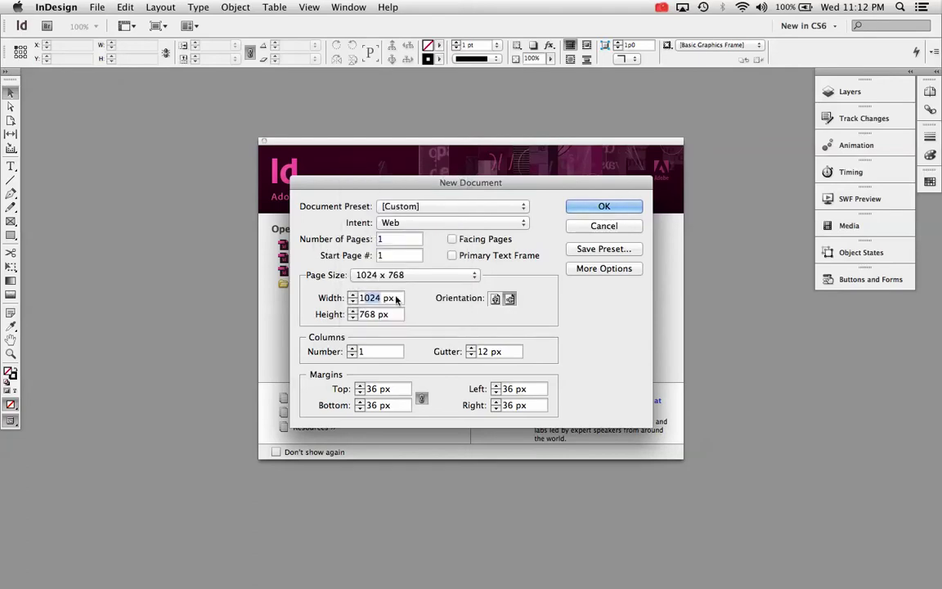
click(435, 224)
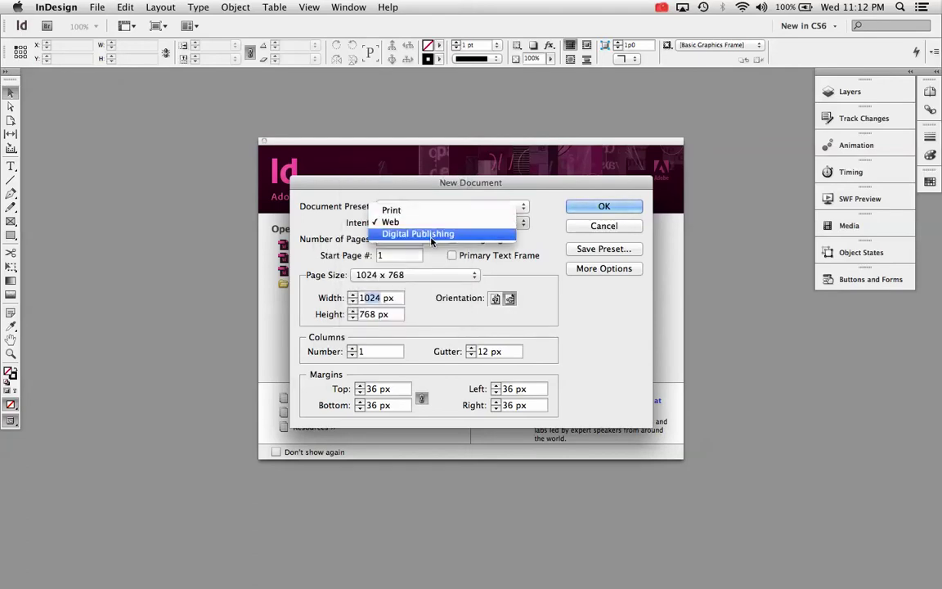
Switch the intent to Digital Publishing and keep the iPad page size.
click(431, 237)
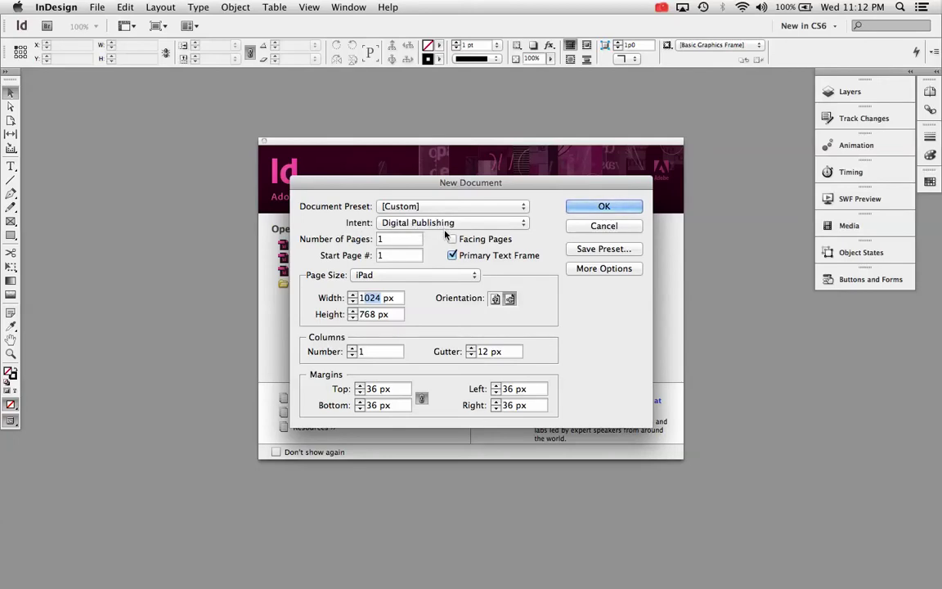
click(442, 276)
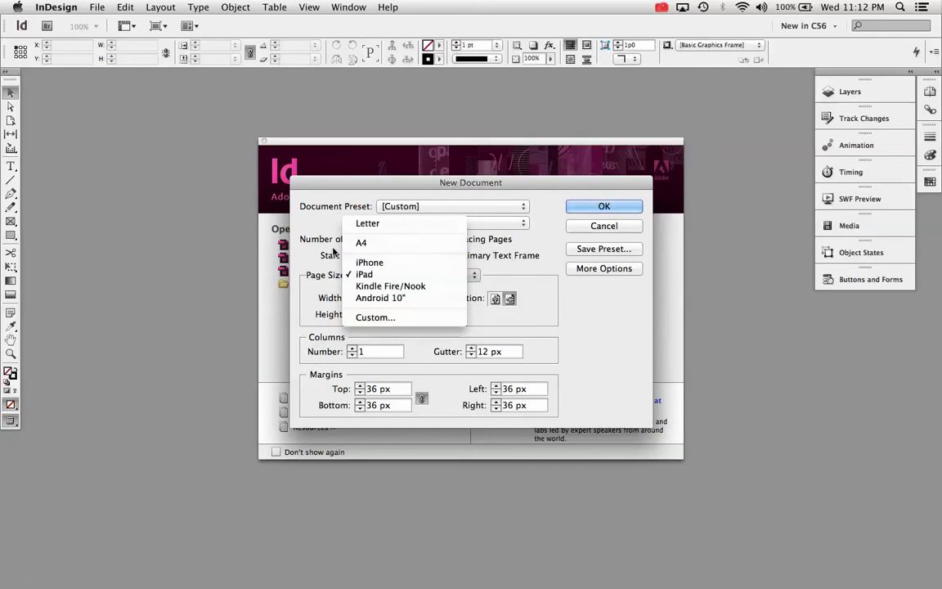
click(430, 274)
click(430, 274)
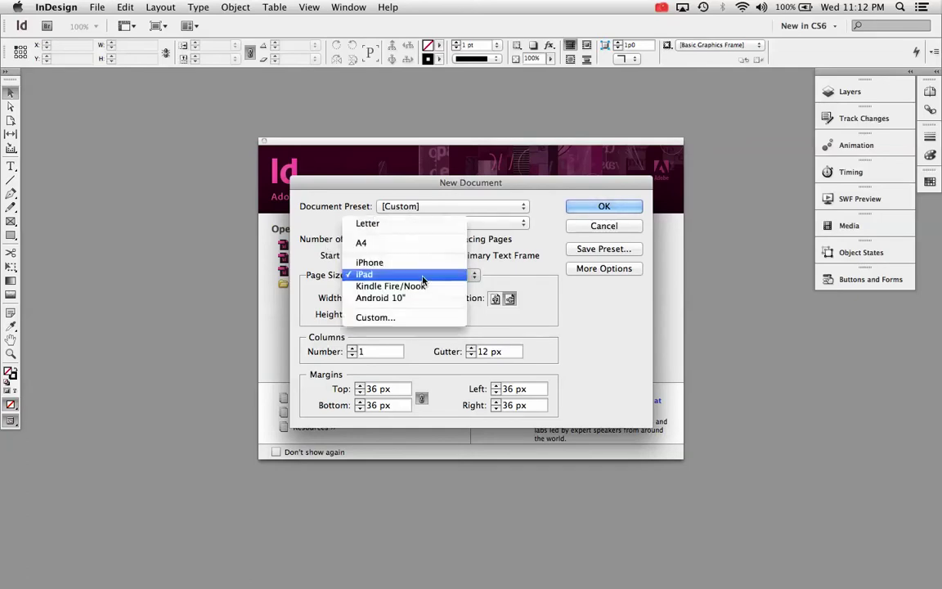
click(512, 278)
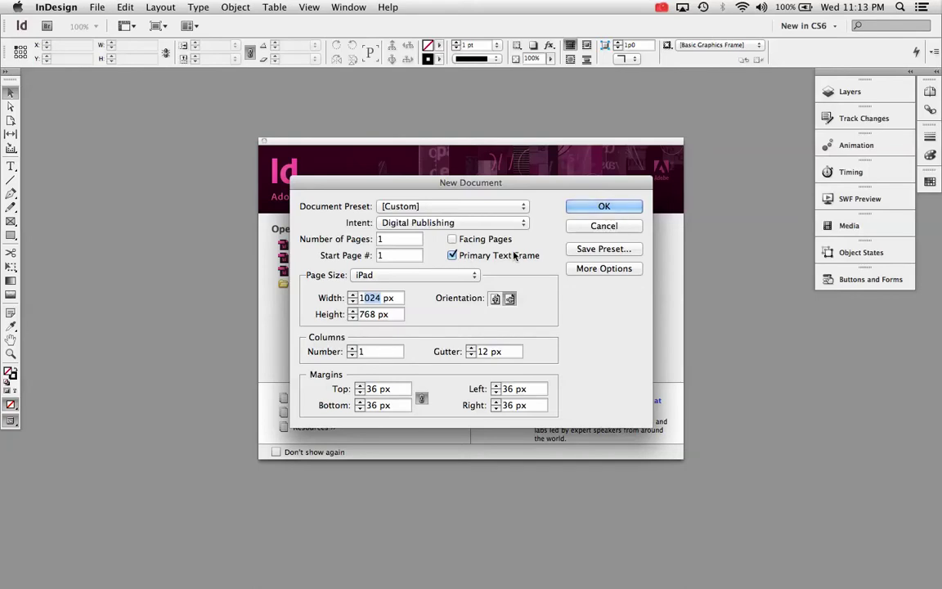
Compare the Web and Print intents, then return to Digital Publishing and create the document.
click(501, 223)
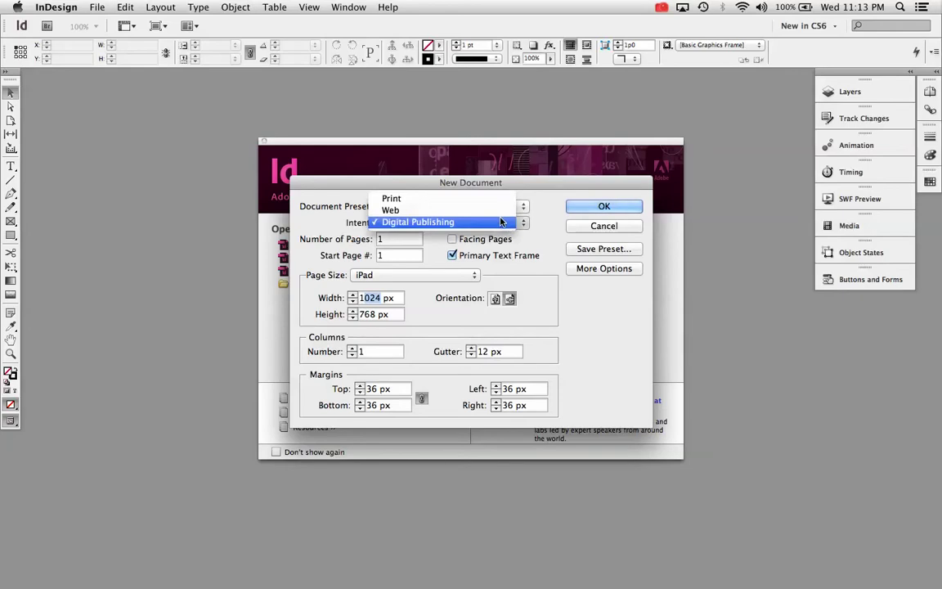
click(501, 210)
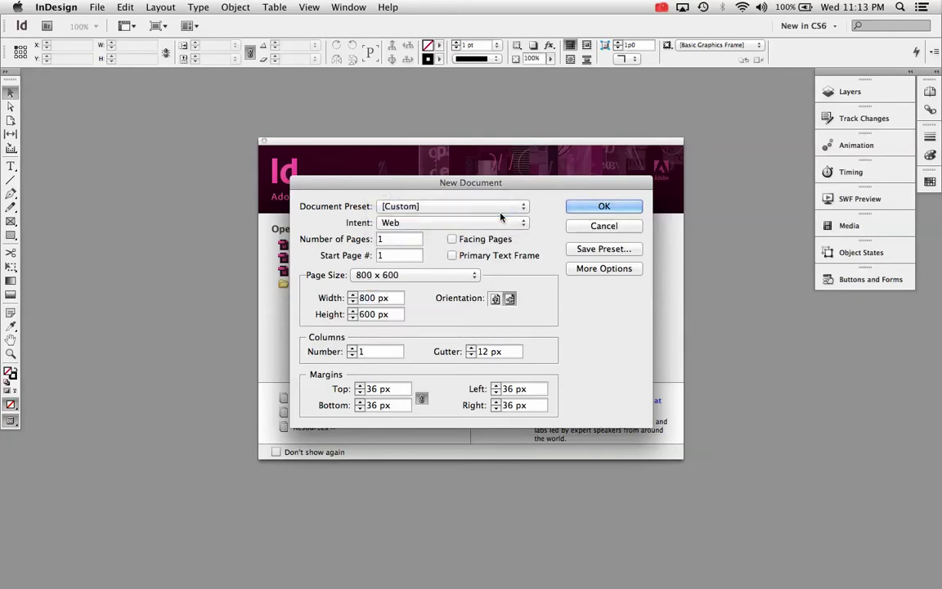
click(501, 221)
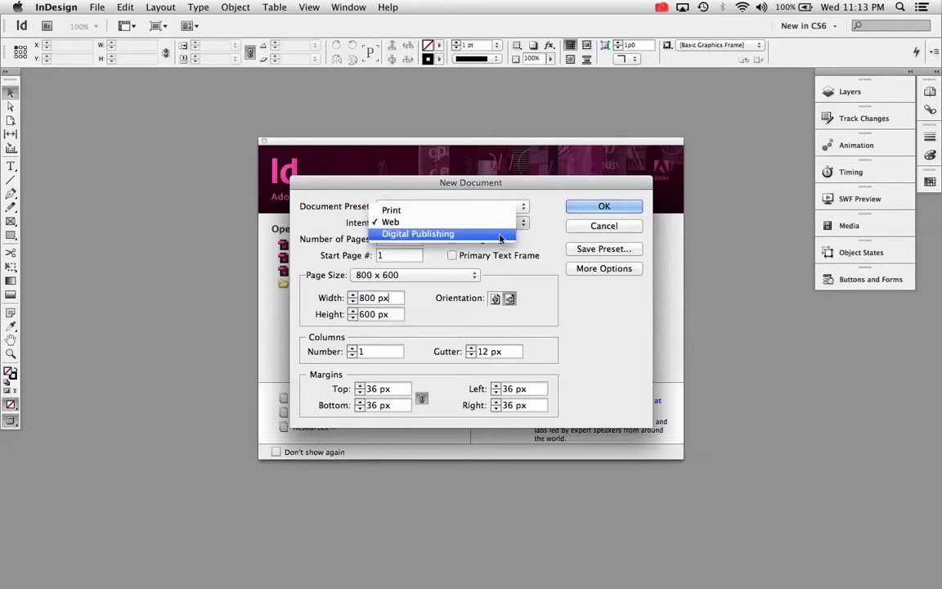
click(437, 210)
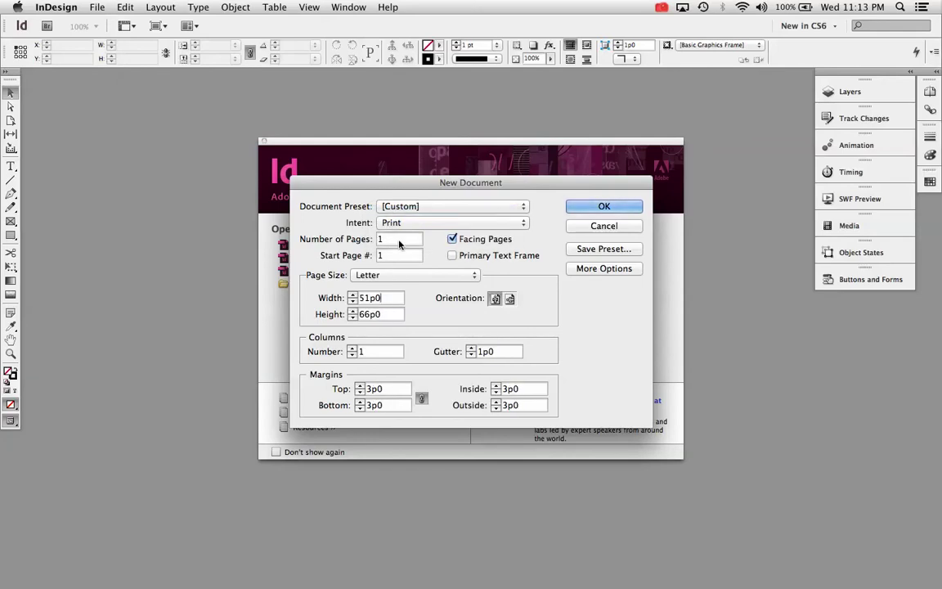
click(579, 268)
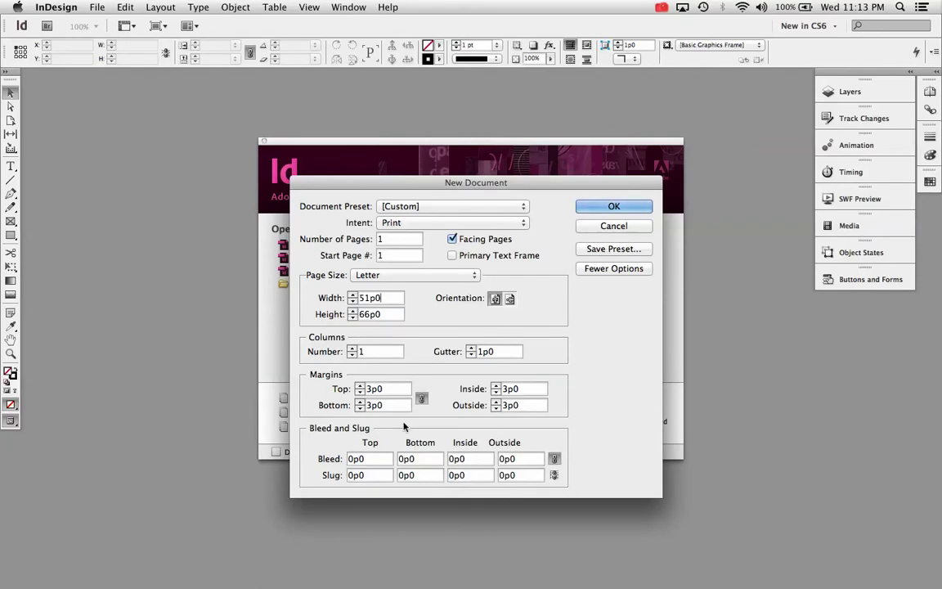
click(476, 224)
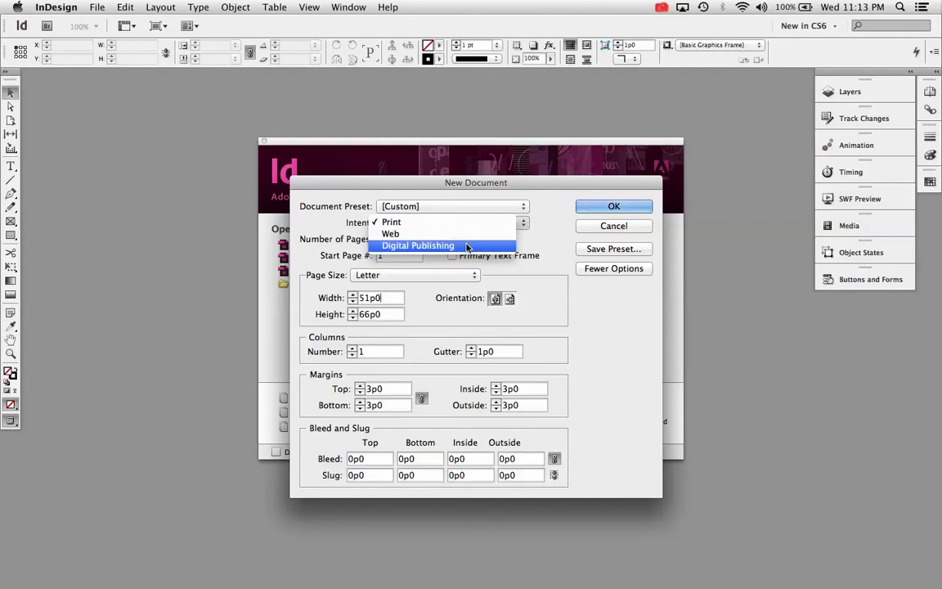
click(467, 246)
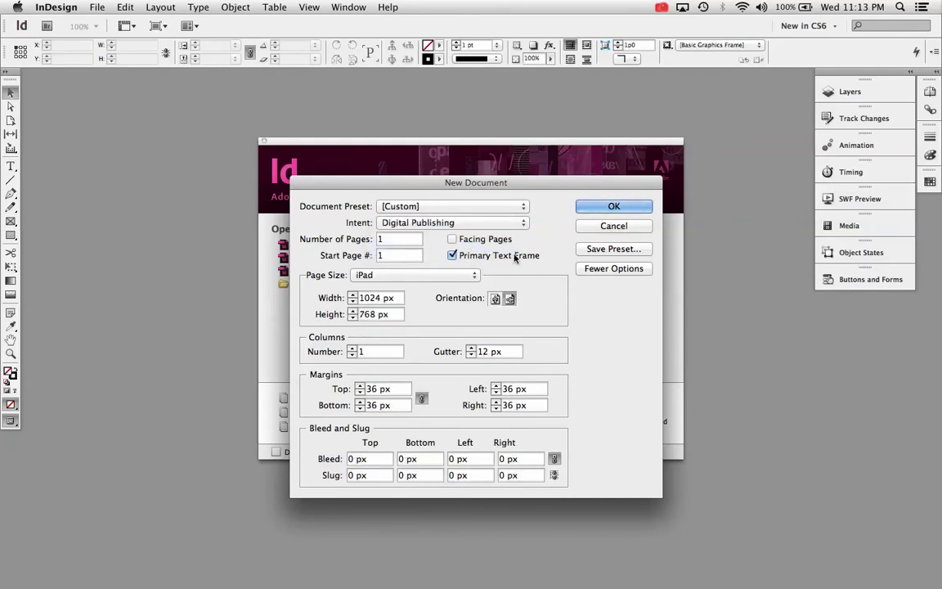
click(609, 208)
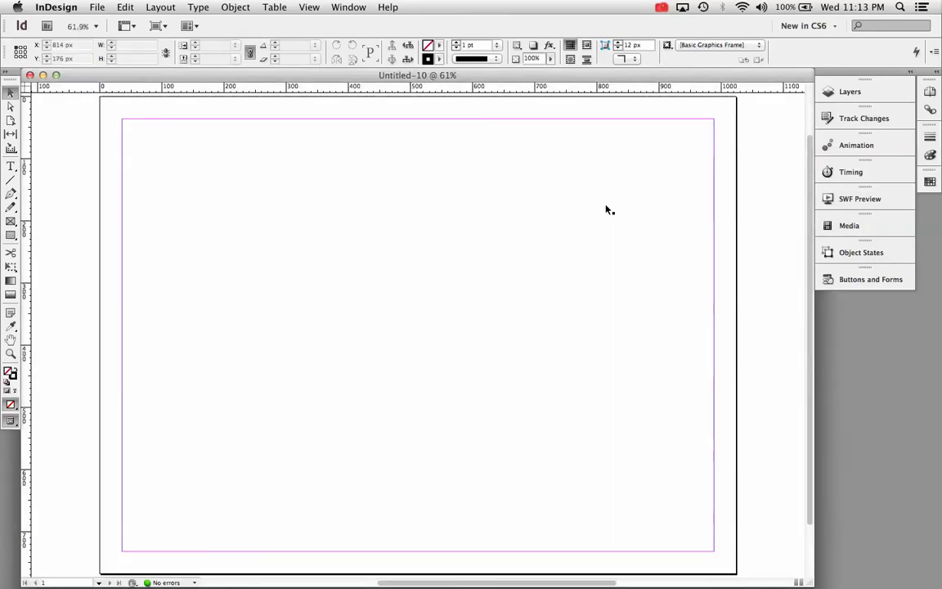
click(343, 7)
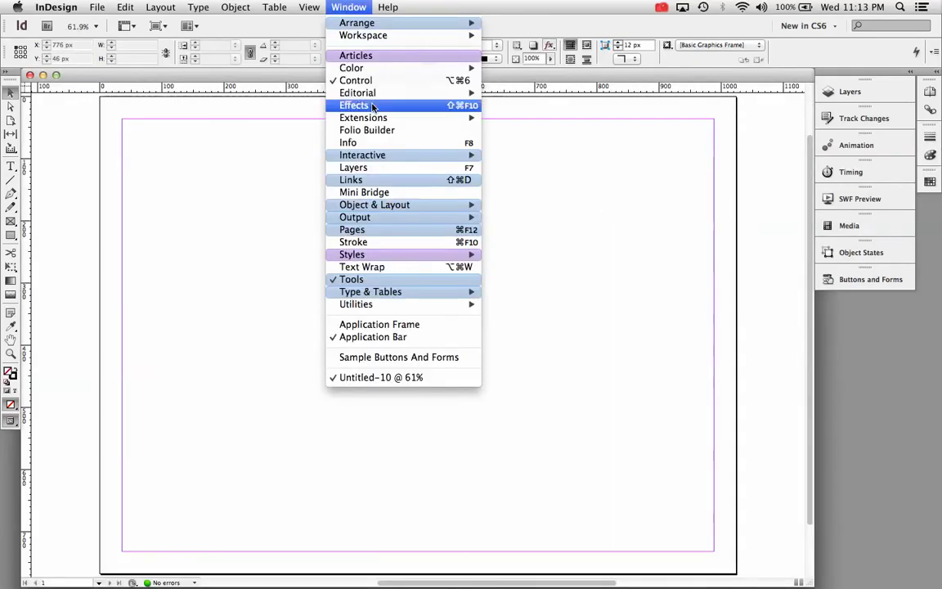
click(376, 232)
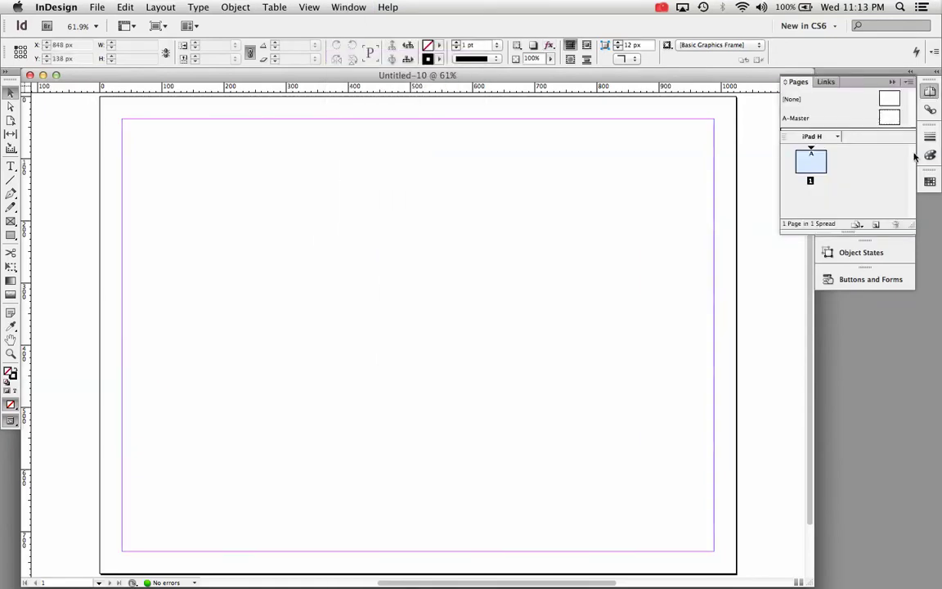
click(837, 137)
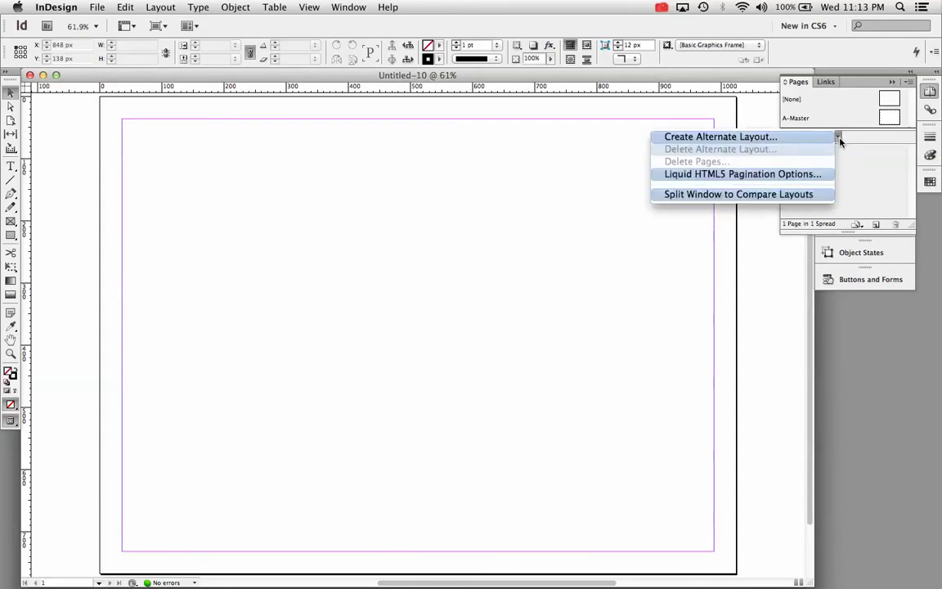
click(838, 139)
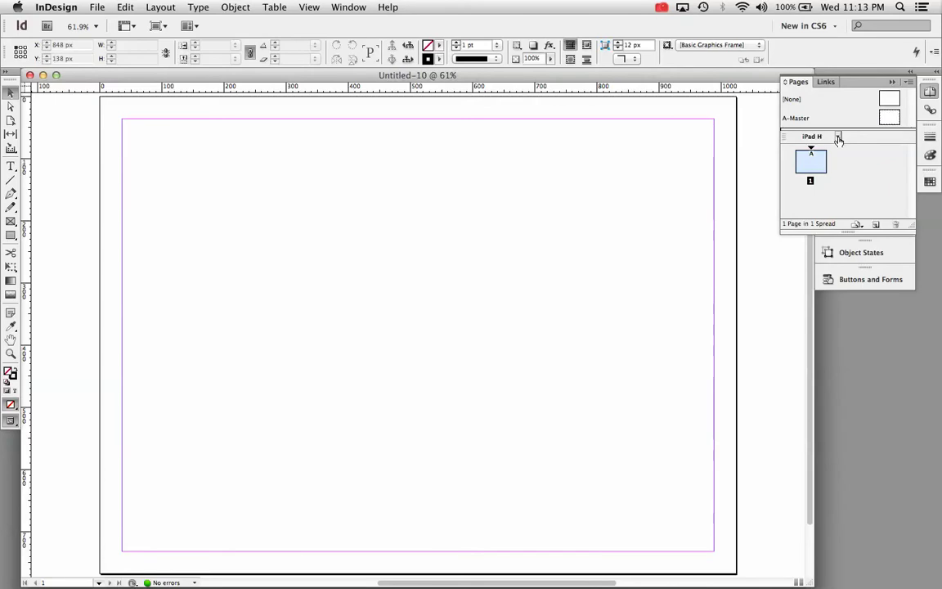
click(837, 138)
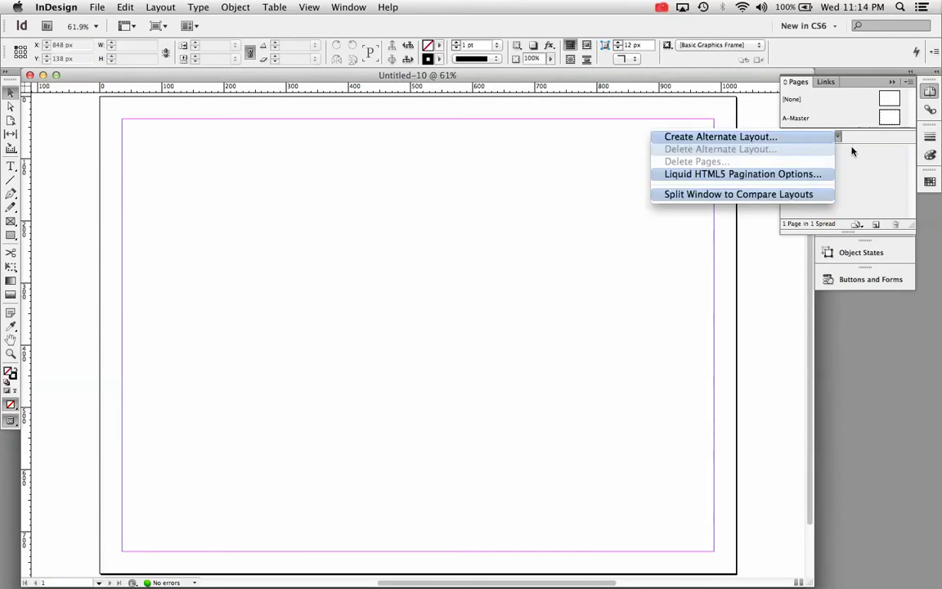
click(838, 136)
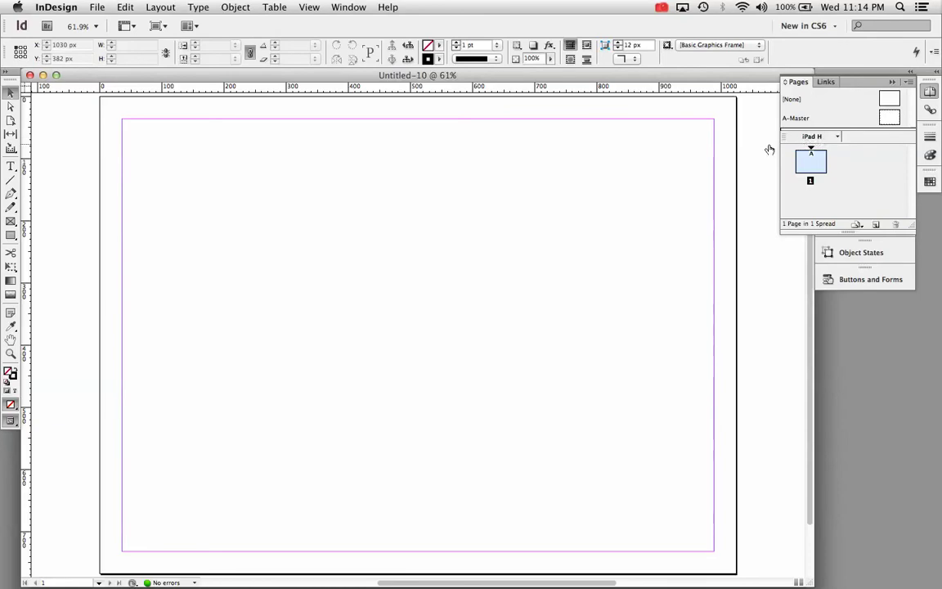
click(837, 136)
Create the portrait 'iPad V' alternate layout at 768 x 1024 px from the iPad H pages.
click(819, 136)
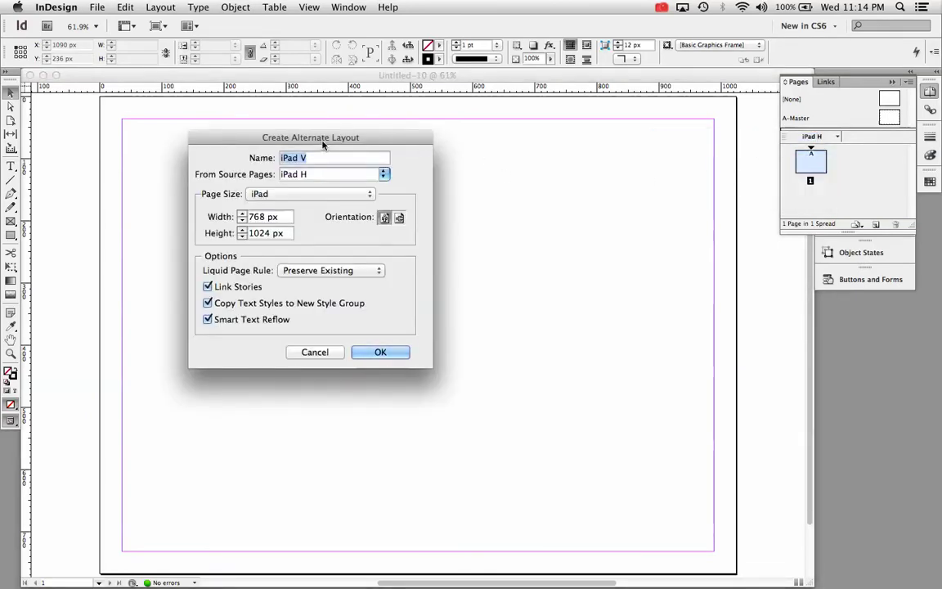
drag(325, 143, 485, 162)
click(523, 159)
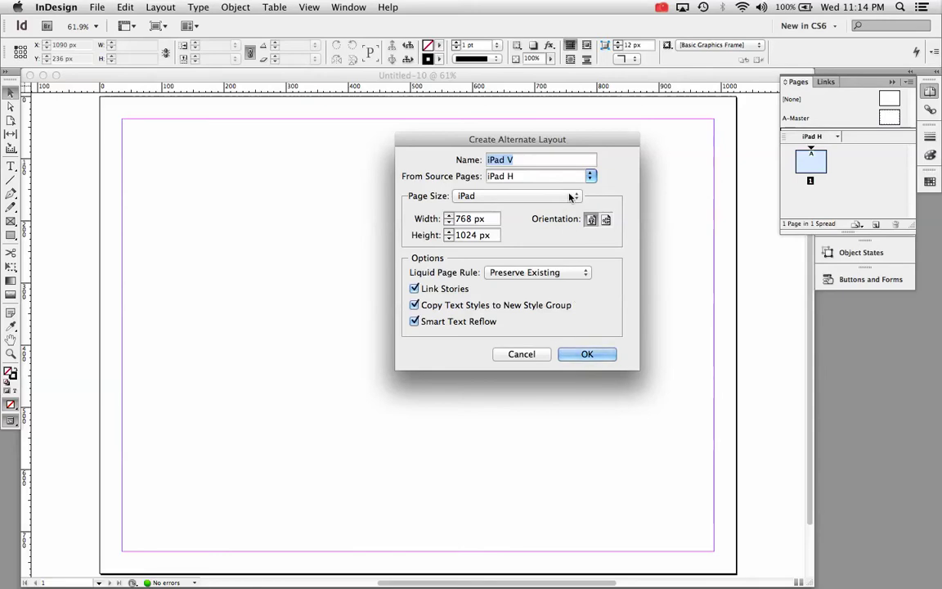
click(585, 354)
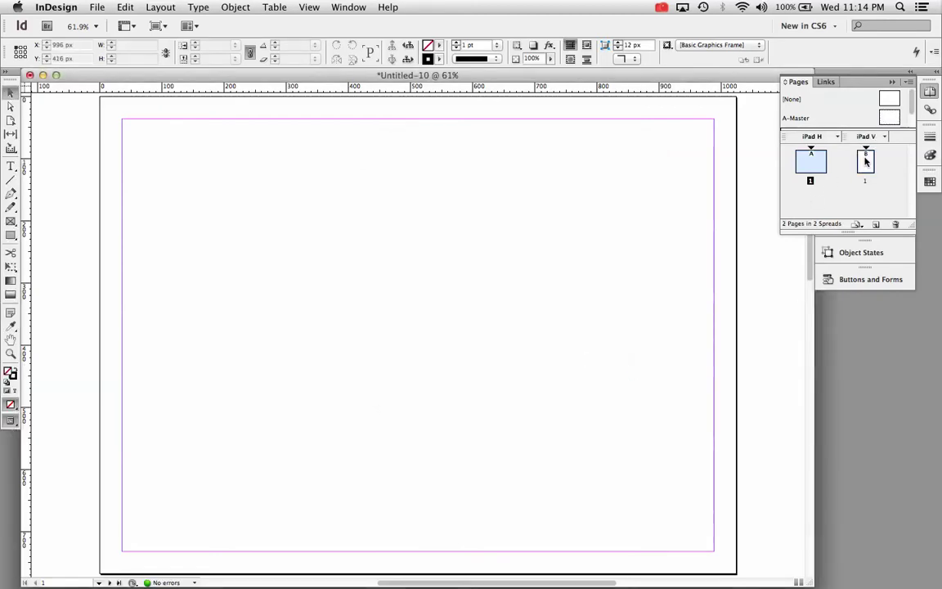
Undo Create Alternate Layout from the Edit menu.
click(98, 7)
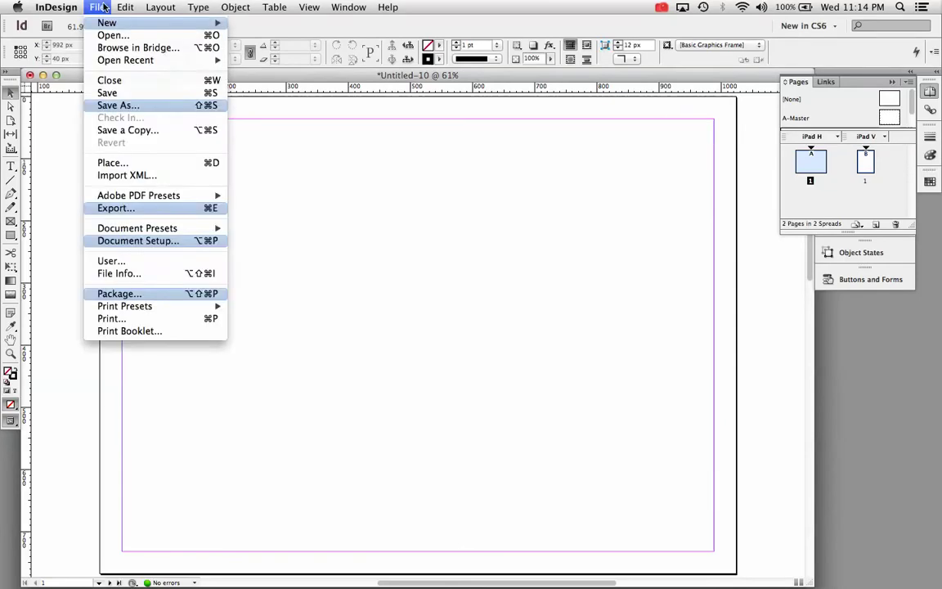
click(98, 8)
click(98, 8)
mouse_move(123, 8)
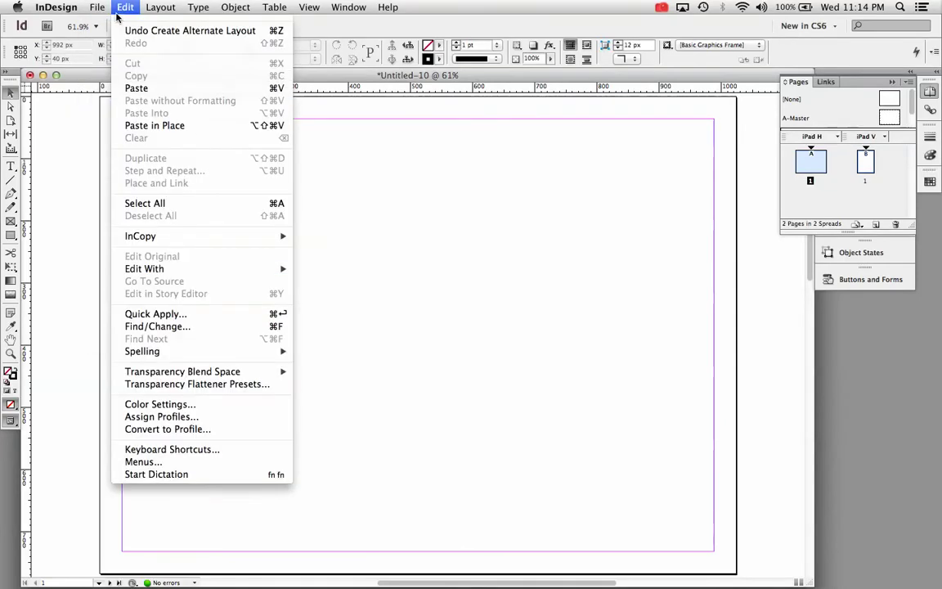
click(135, 31)
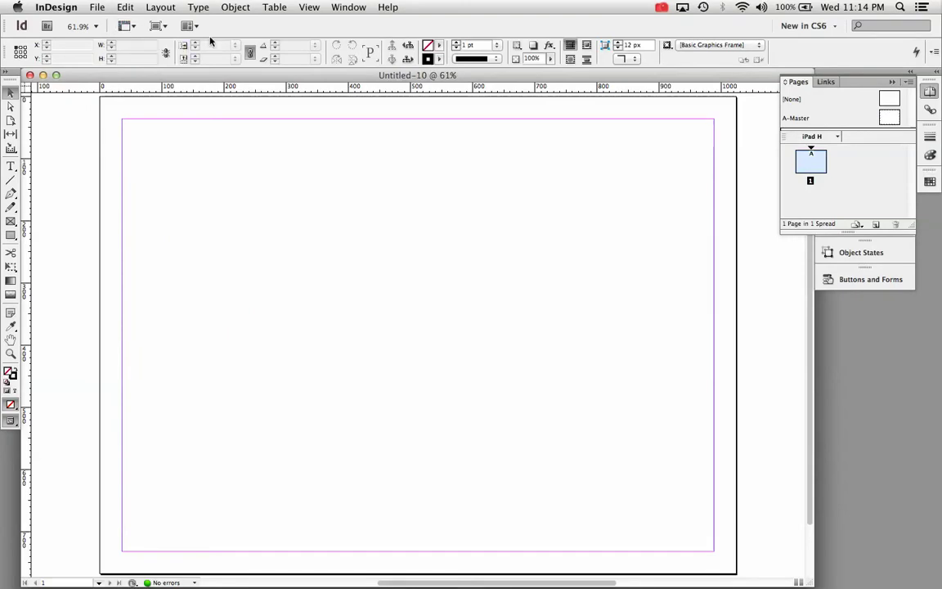
Browse the Window, View, Type, Layout and File menus, then dismiss them.
click(336, 8)
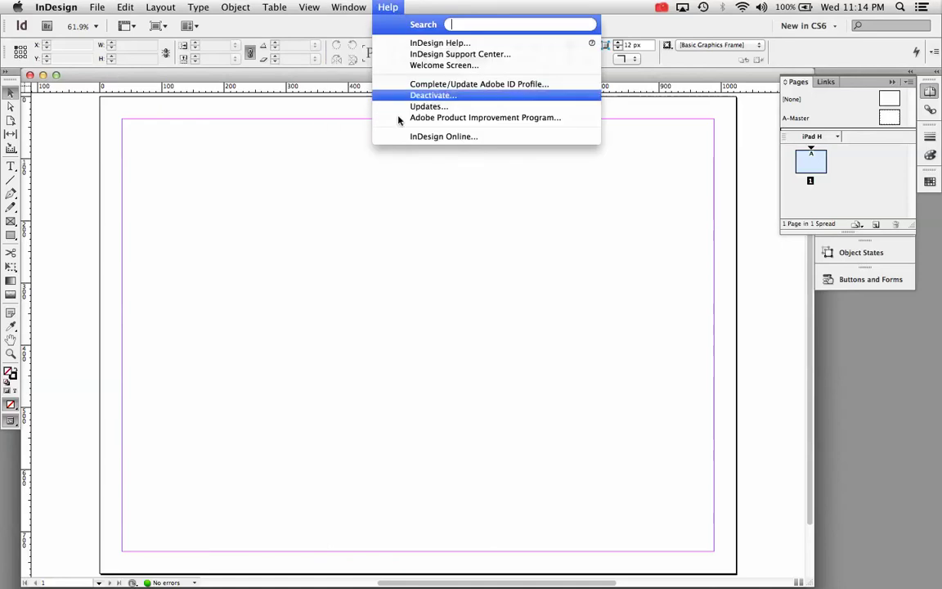
mouse_move(344, 219)
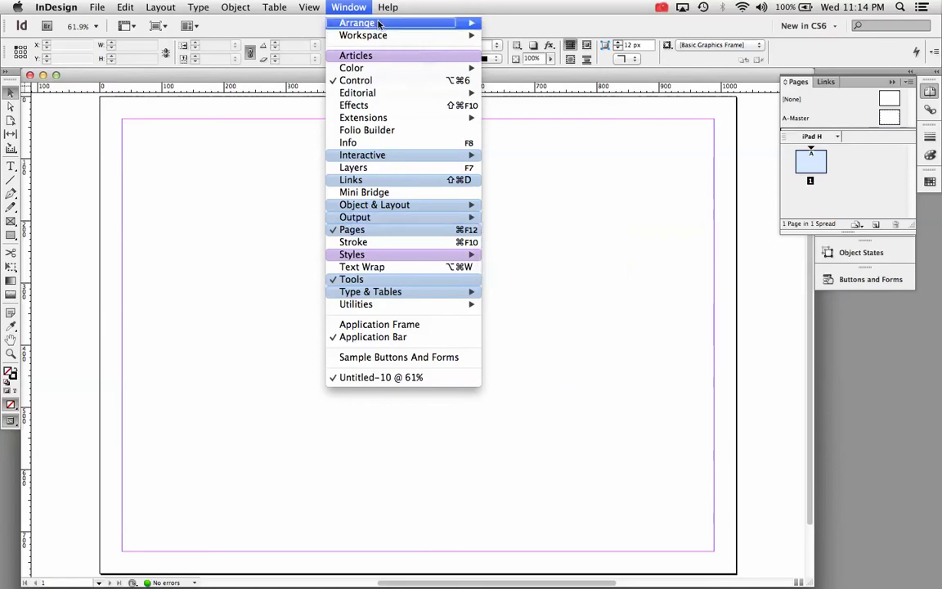
mouse_move(354, 30)
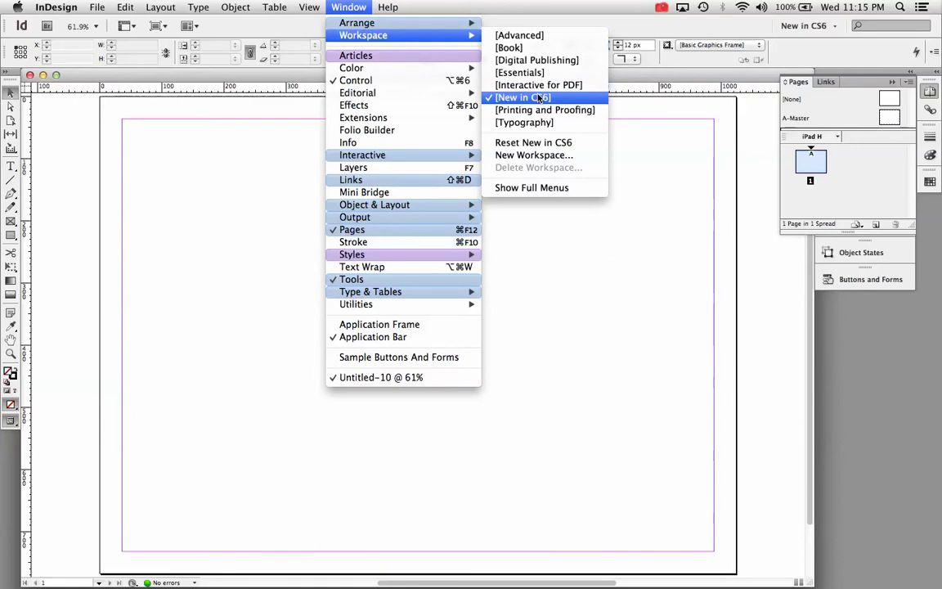
mouse_move(315, 10)
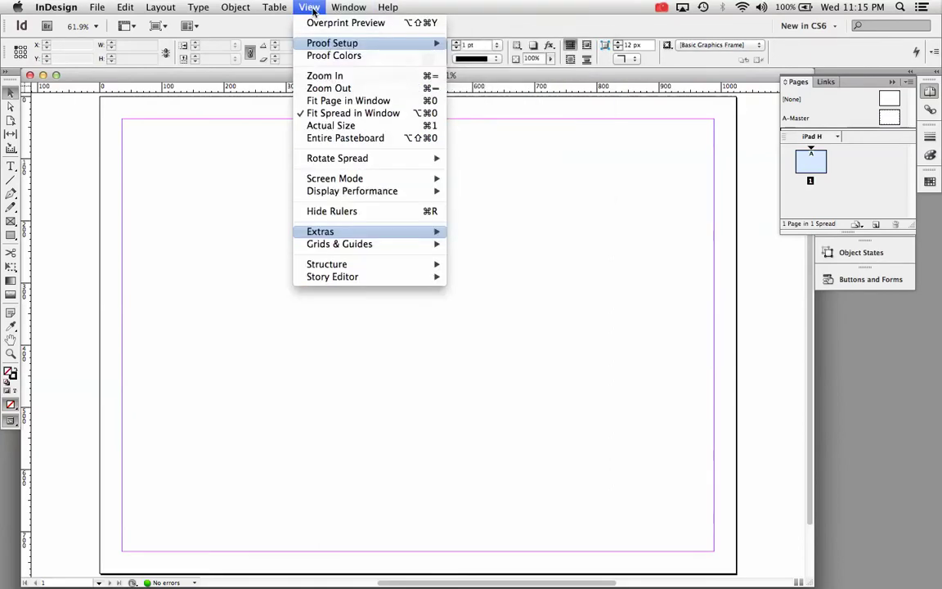
mouse_move(235, 8)
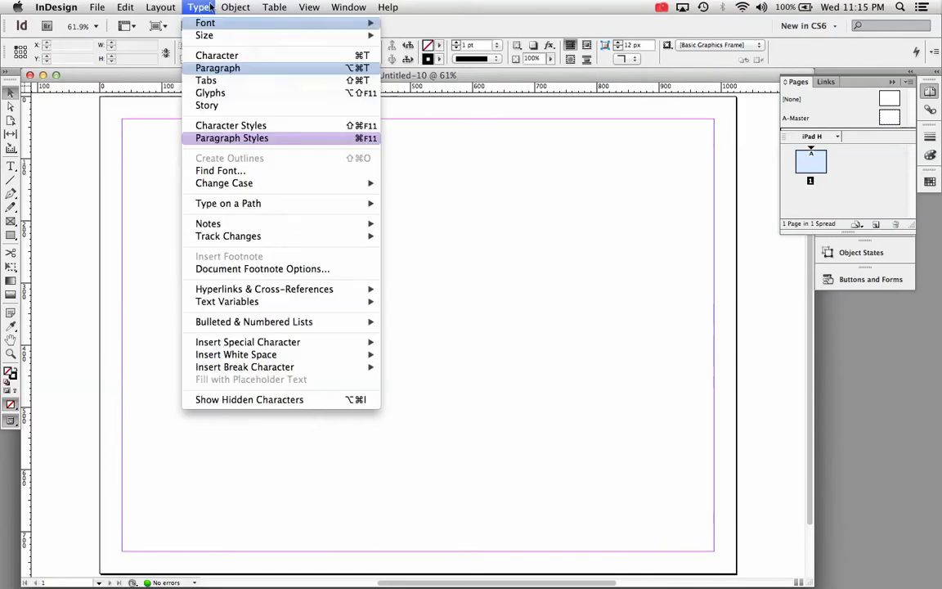
mouse_move(175, 7)
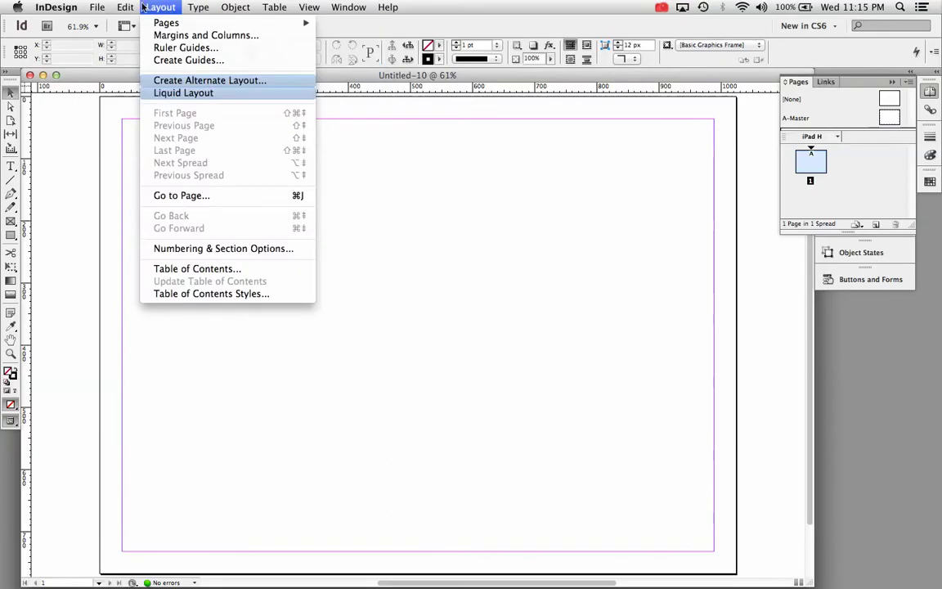
mouse_move(128, 6)
mouse_move(96, 8)
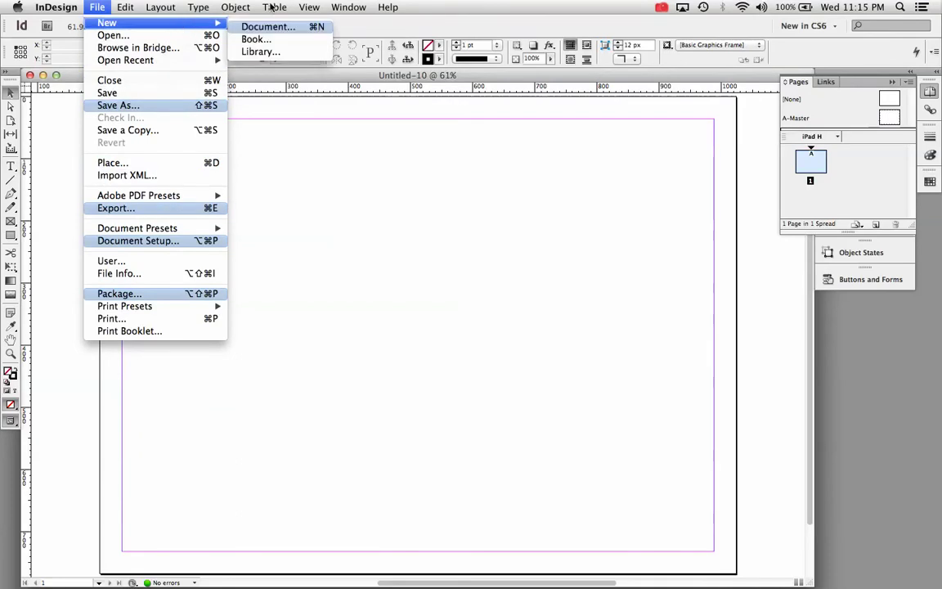
mouse_move(347, 7)
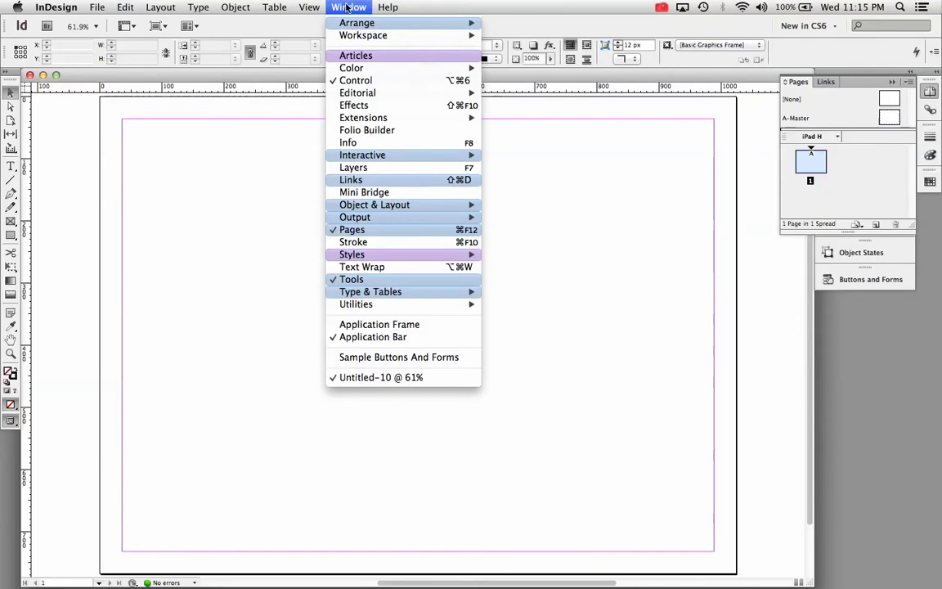
click(582, 374)
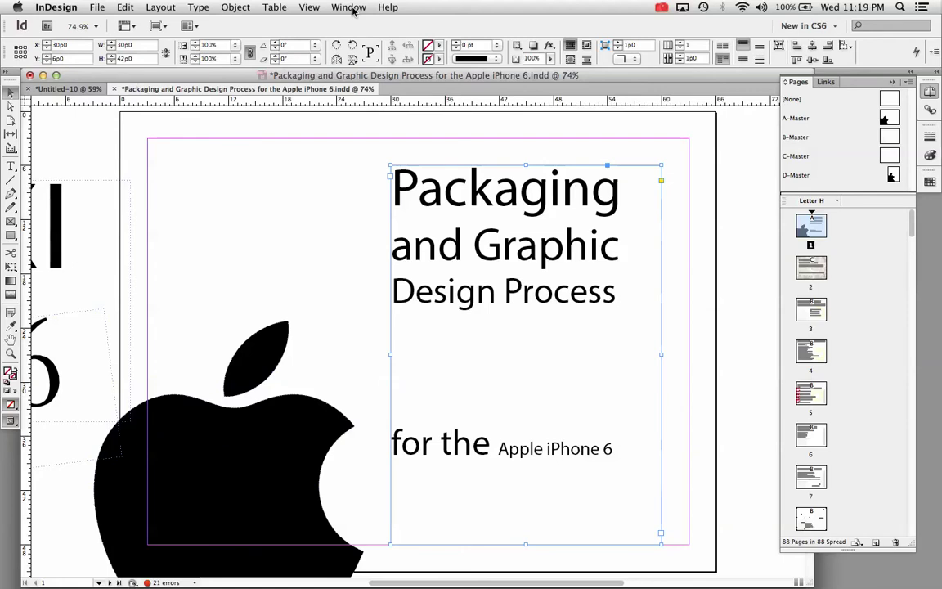
Scroll through the iPhone 6 packaging document to page 5, then return to the cover page.
scroll(519, 294, down, 15)
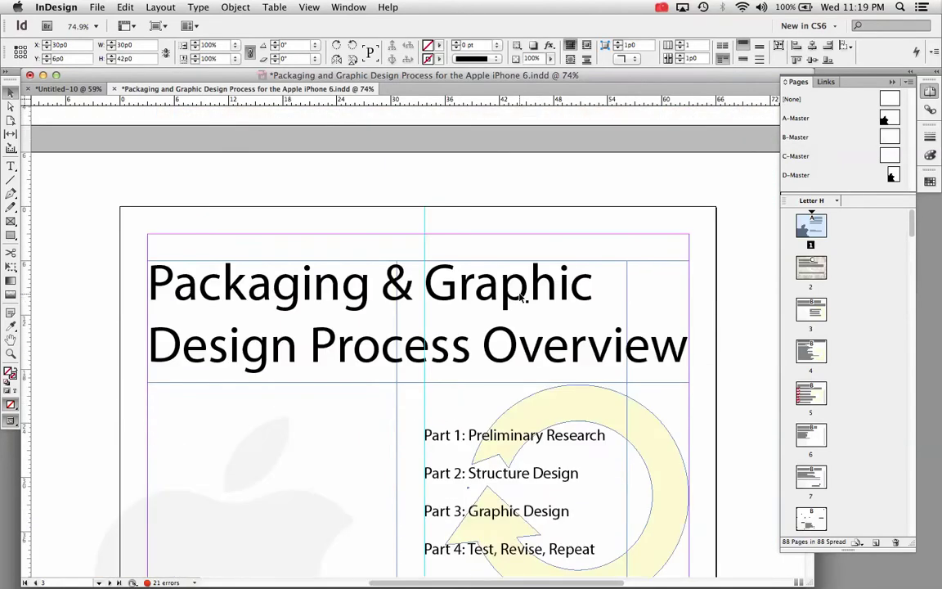
scroll(520, 297, down, 12)
scroll(520, 298, up, 6)
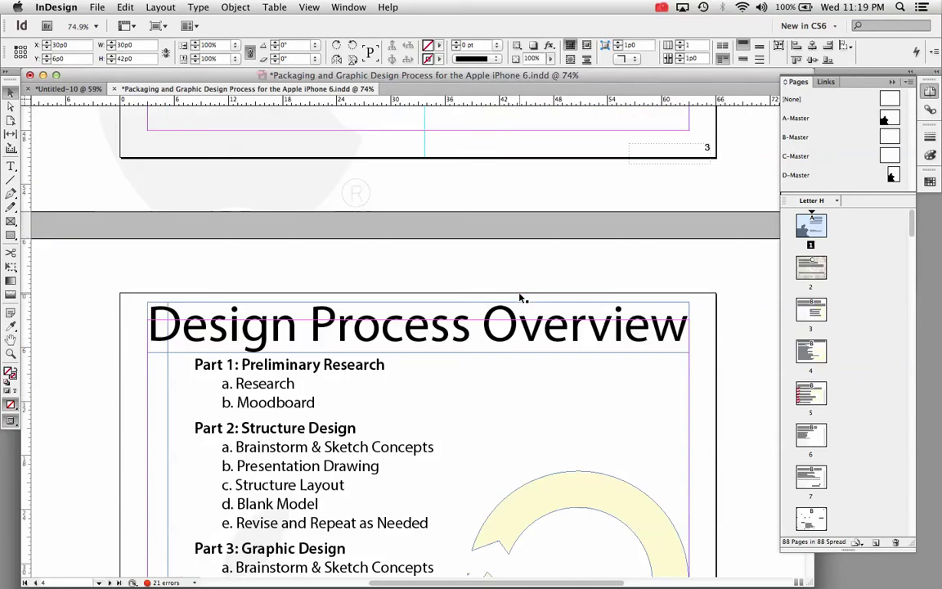
key(super+z)
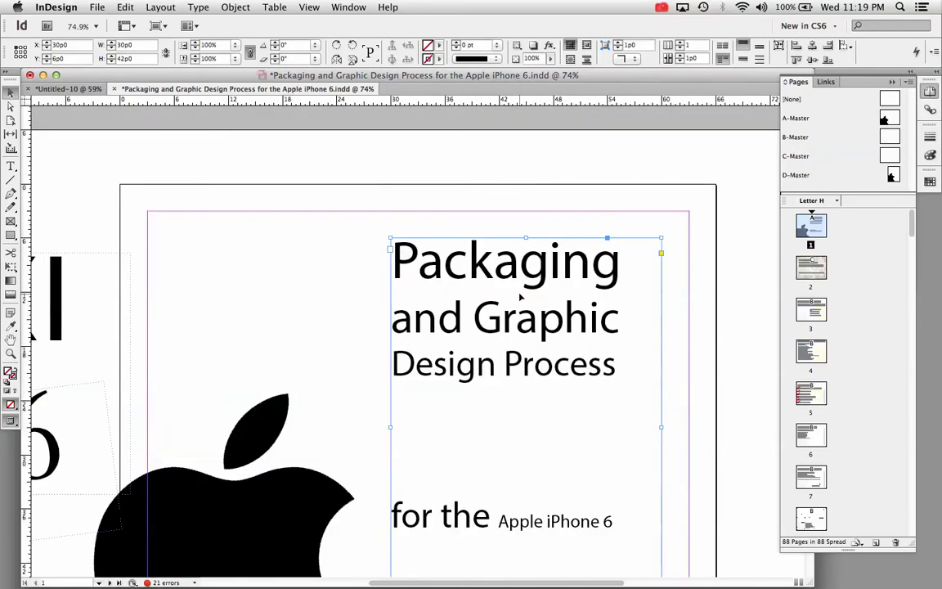
scroll(520, 298, down, 5)
scroll(520, 298, up, 3)
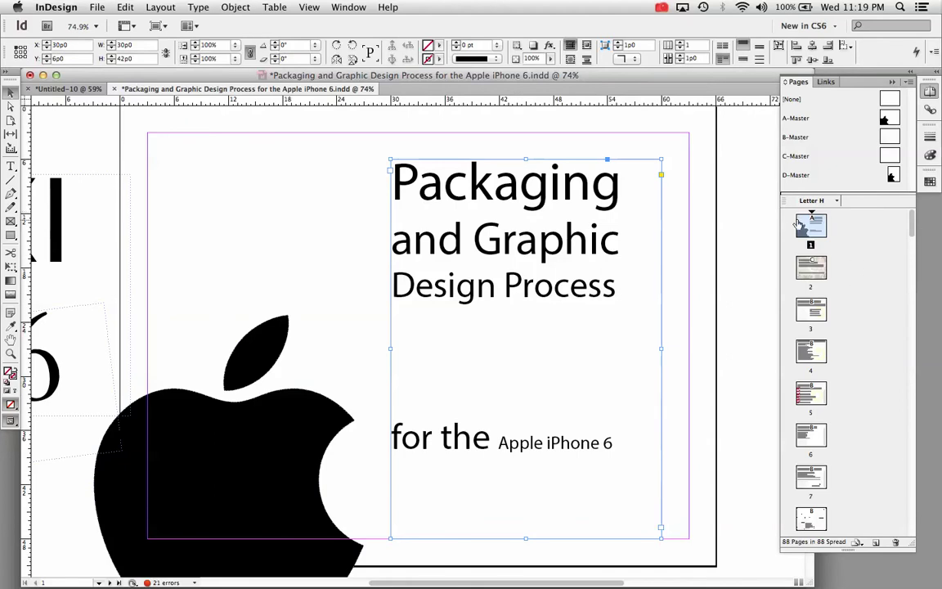
double_click(805, 400)
scroll(579, 388, down, 3)
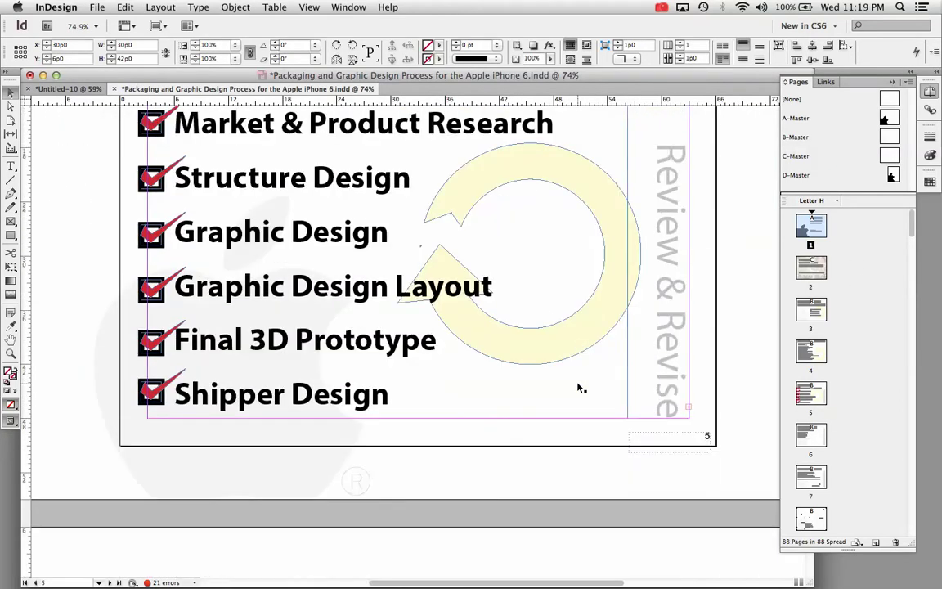
key(super+shift+Page_Up)
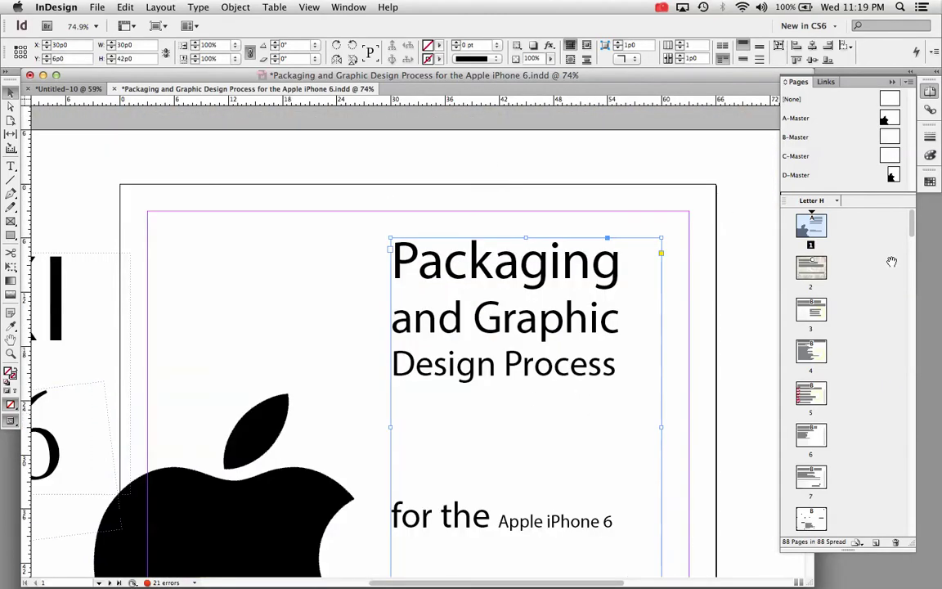
click(95, 7)
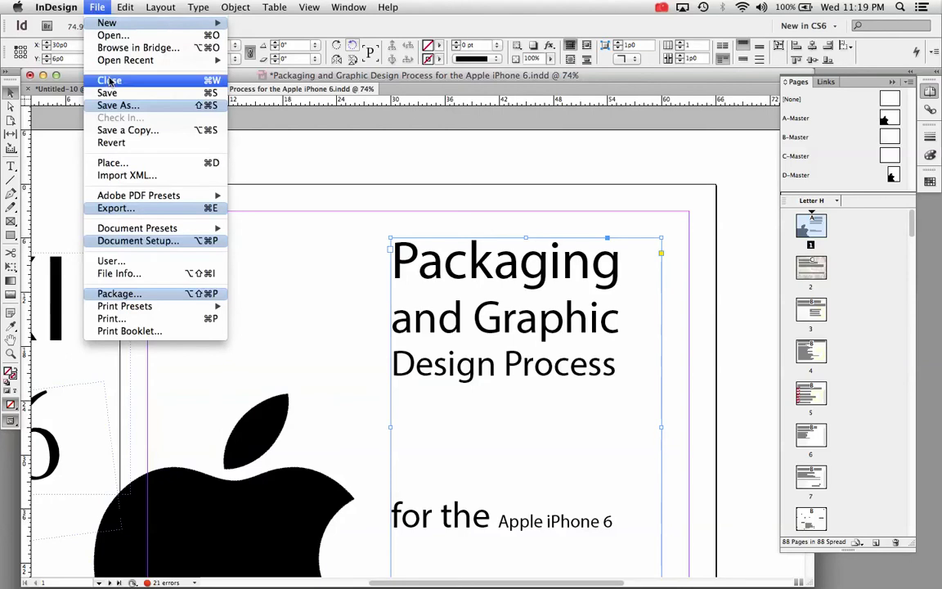
Inspect Document Setup's intent choices and close it, leaving the intent at Print.
click(129, 243)
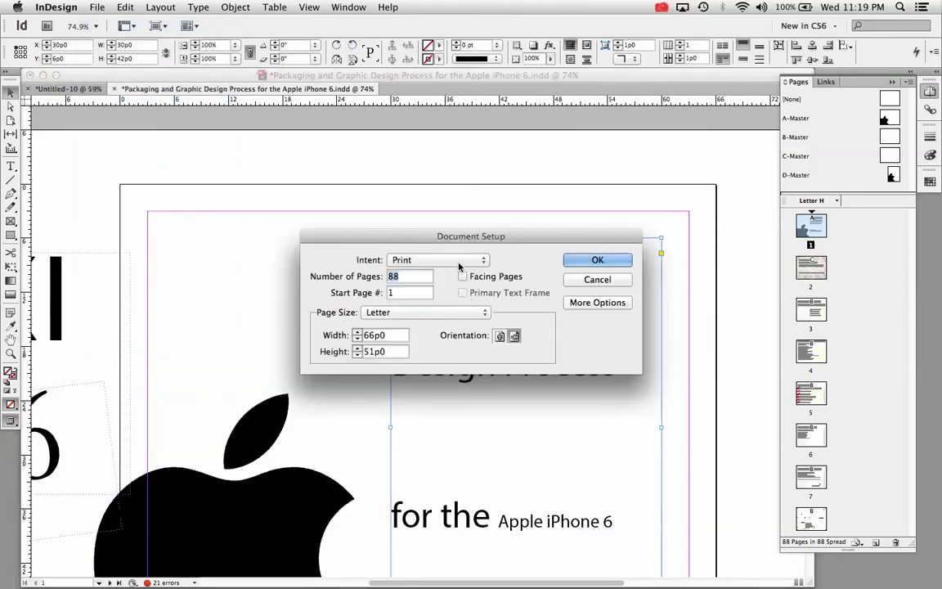
click(458, 261)
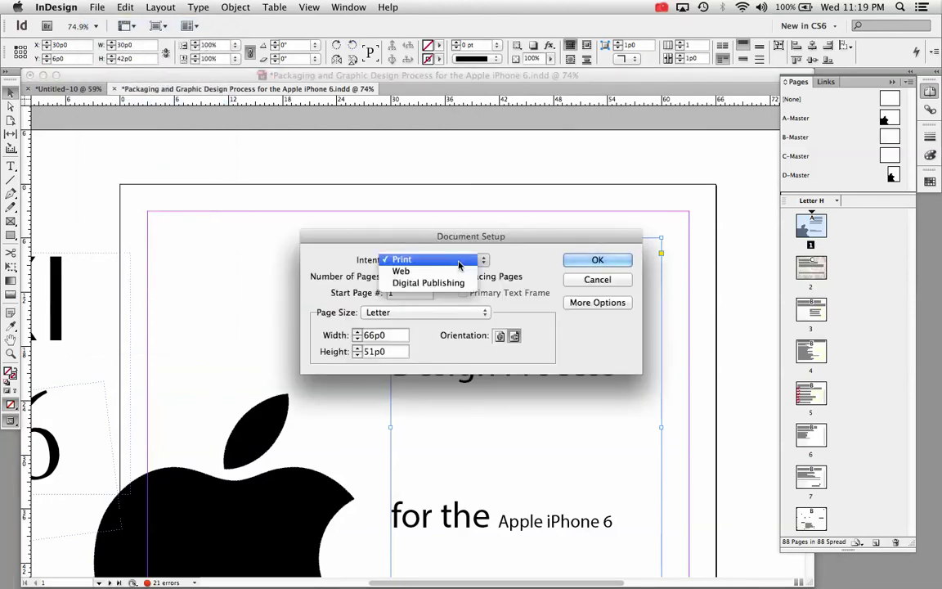
click(305, 161)
click(622, 279)
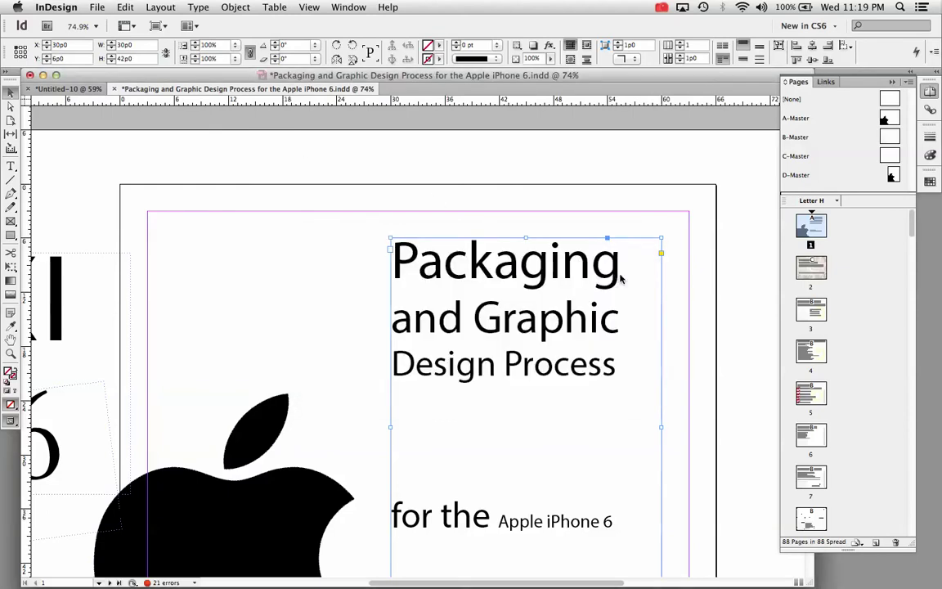
Set Document Setup to Digital Publishing intent with the iPad page size.
click(97, 7)
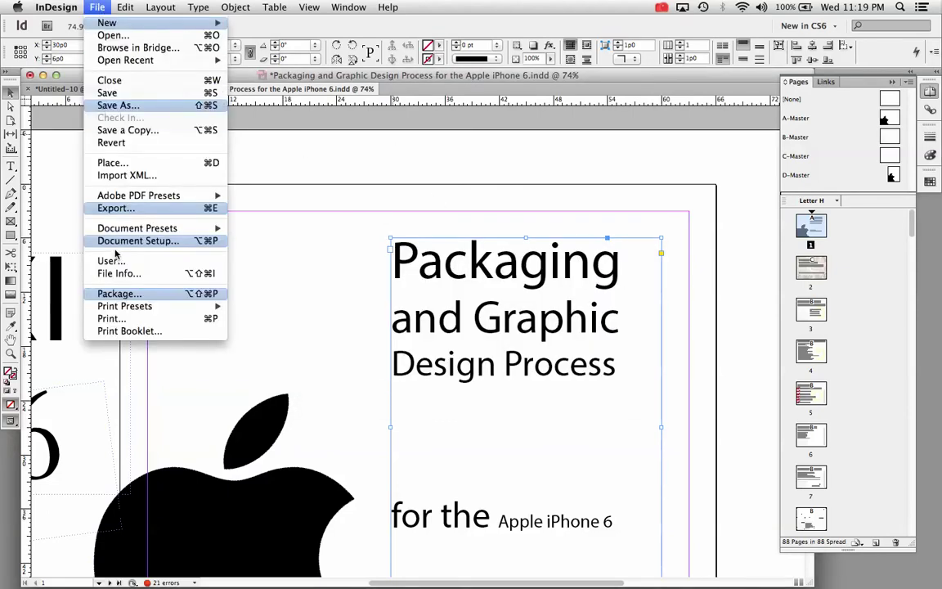
click(119, 241)
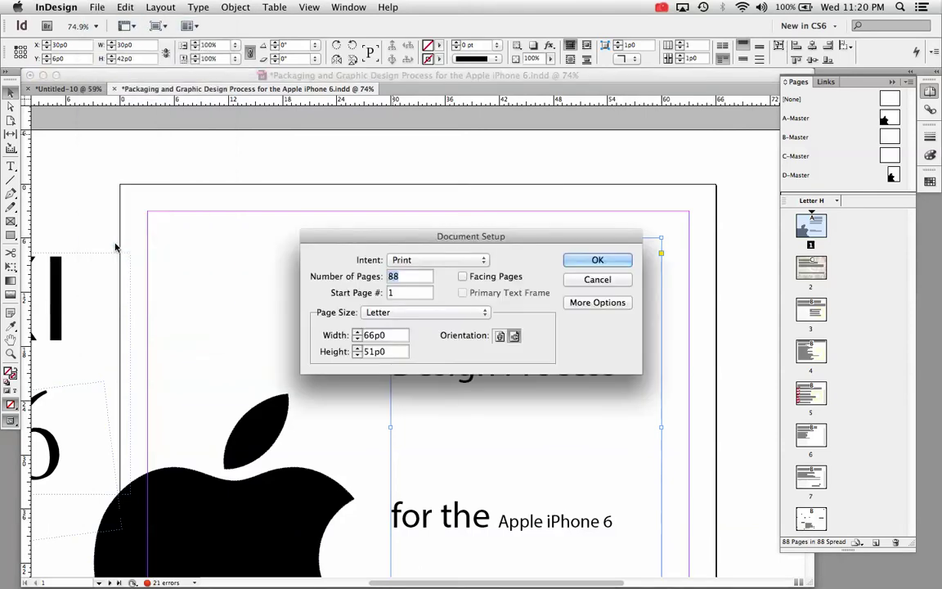
click(461, 262)
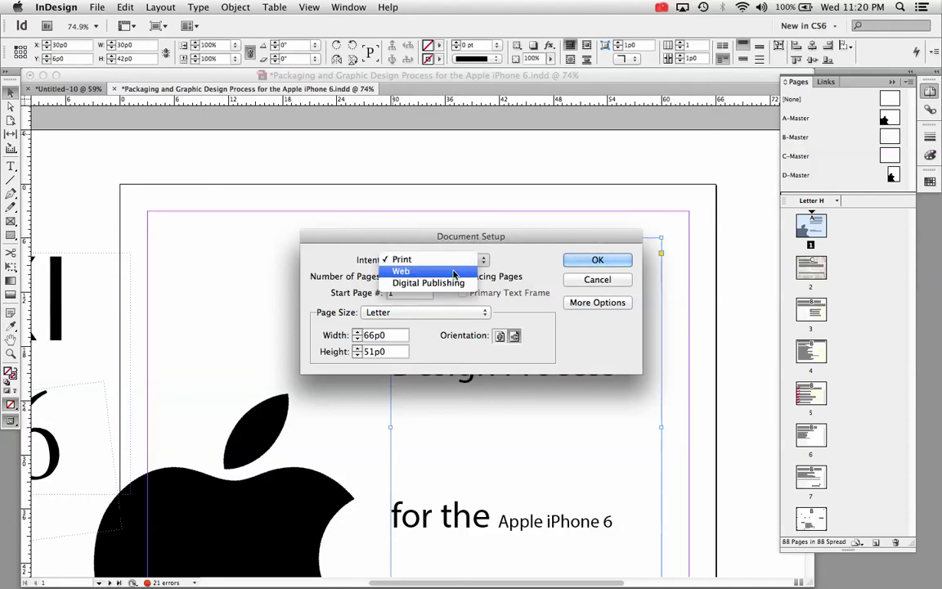
click(454, 272)
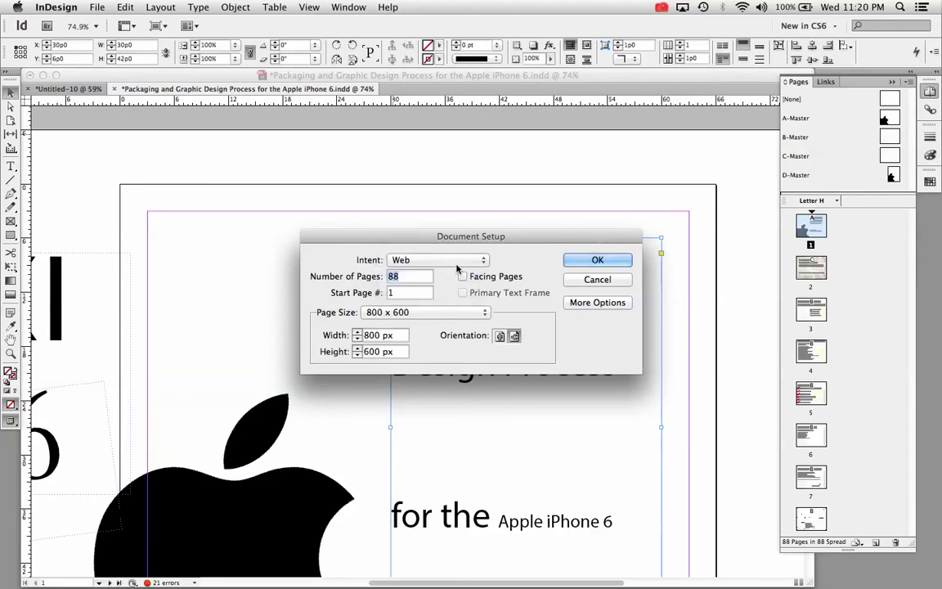
click(445, 260)
click(459, 273)
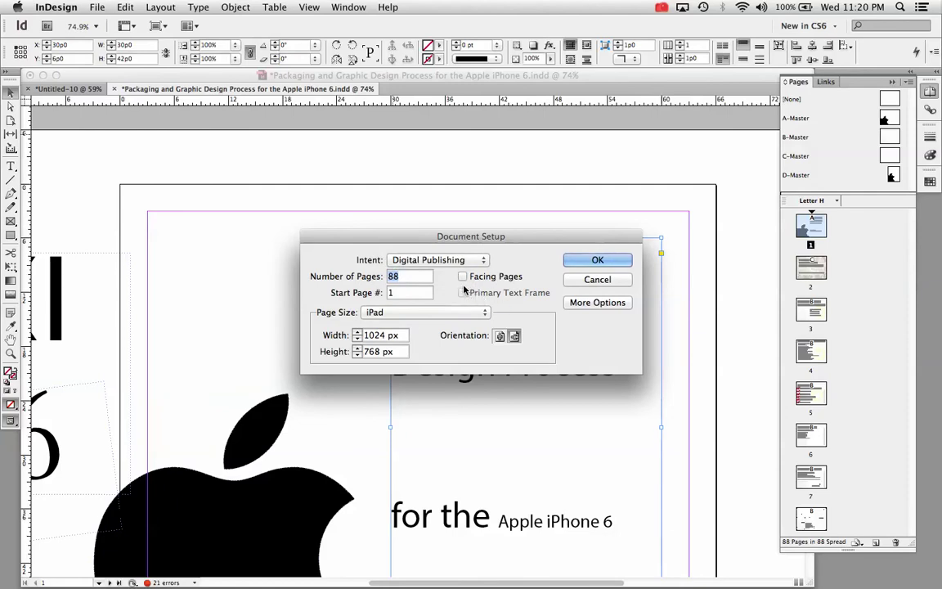
click(590, 302)
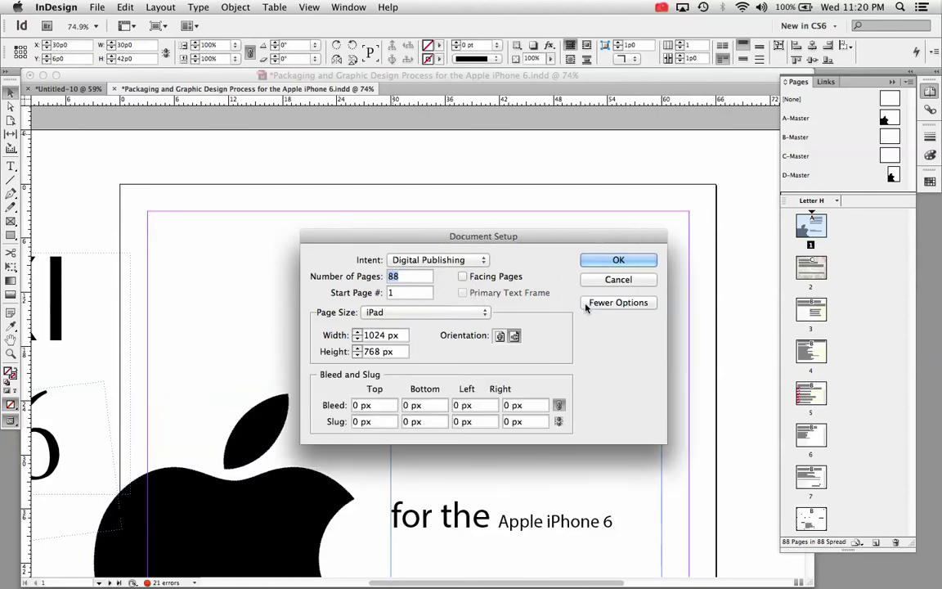
click(407, 311)
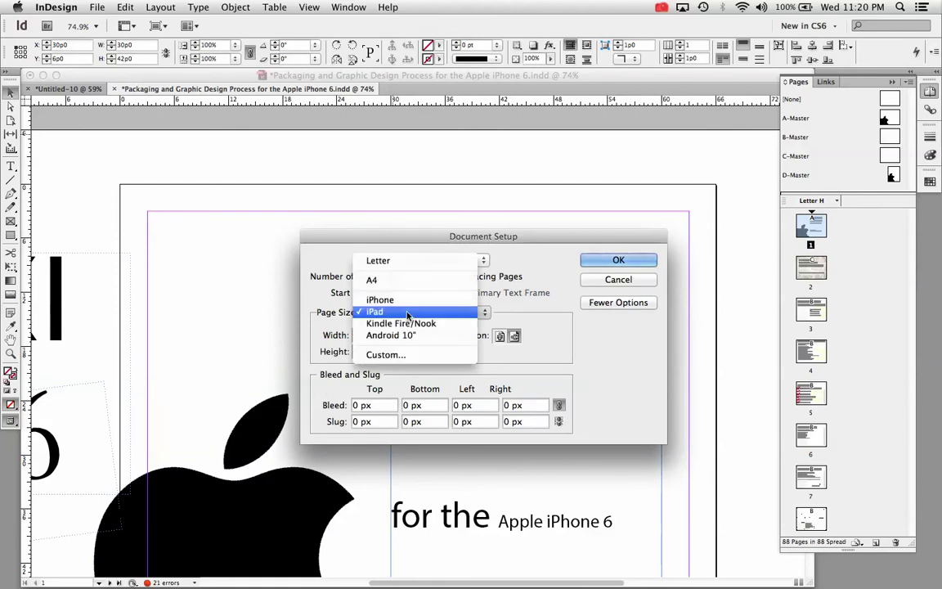
click(607, 262)
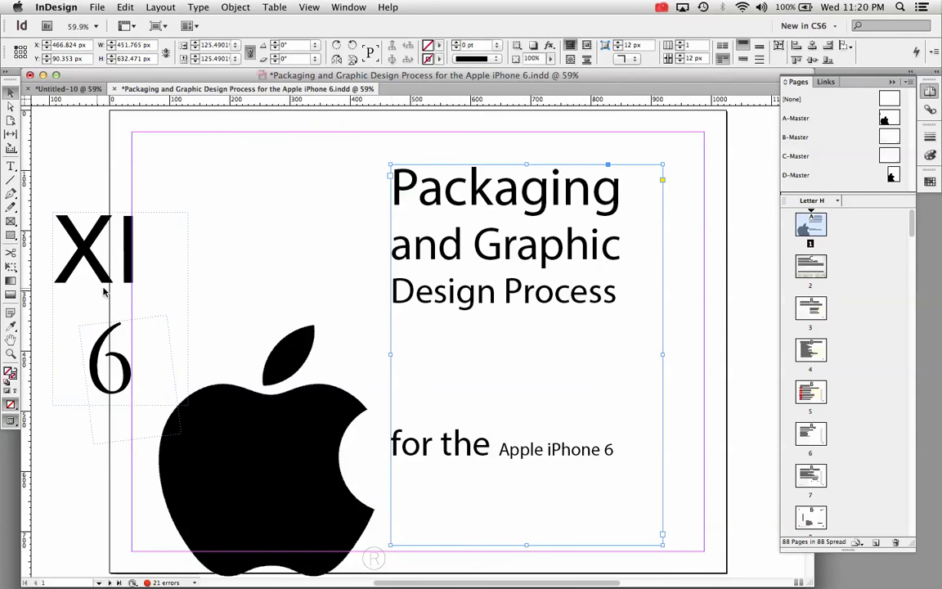
Undo the Document Setup change and deselect the Packaging text frame.
click(123, 7)
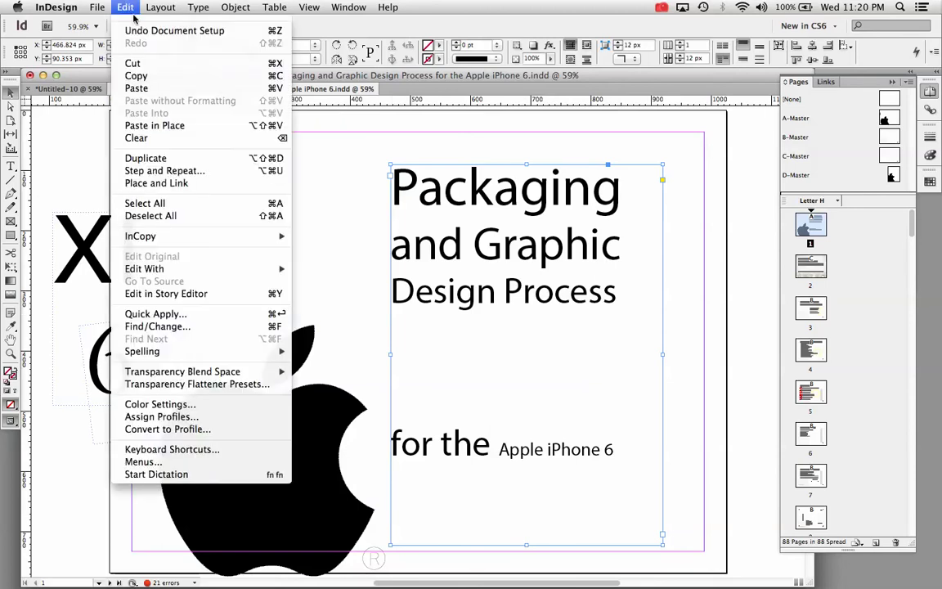
click(144, 30)
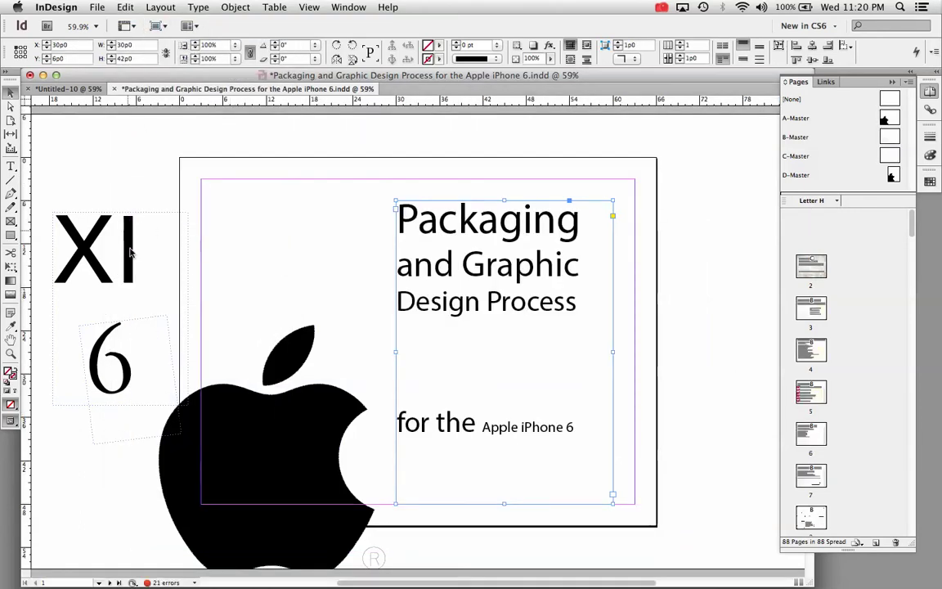
click(139, 436)
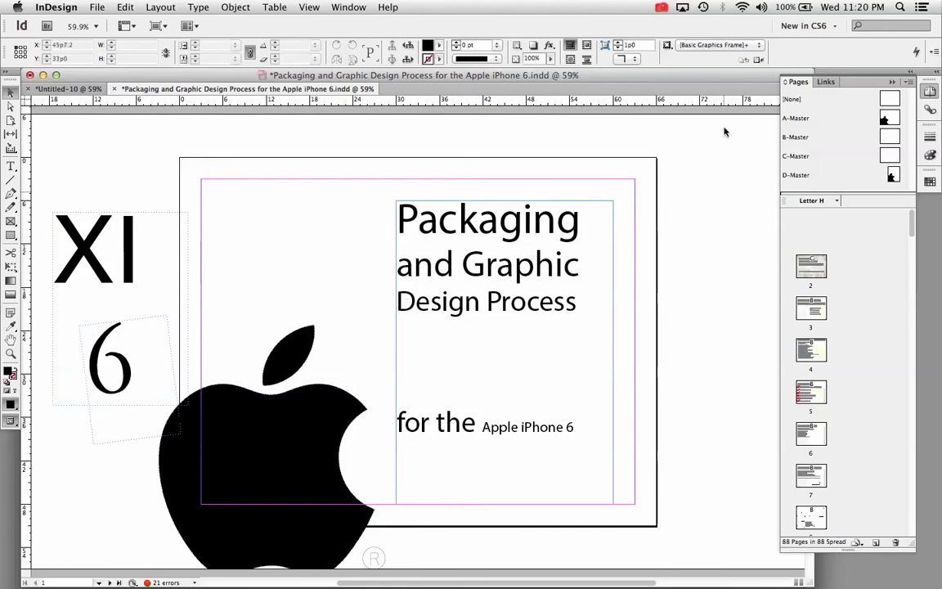
Zoom in on page 1 and start an alternate layout from the Letter H menu.
key(super+equal)
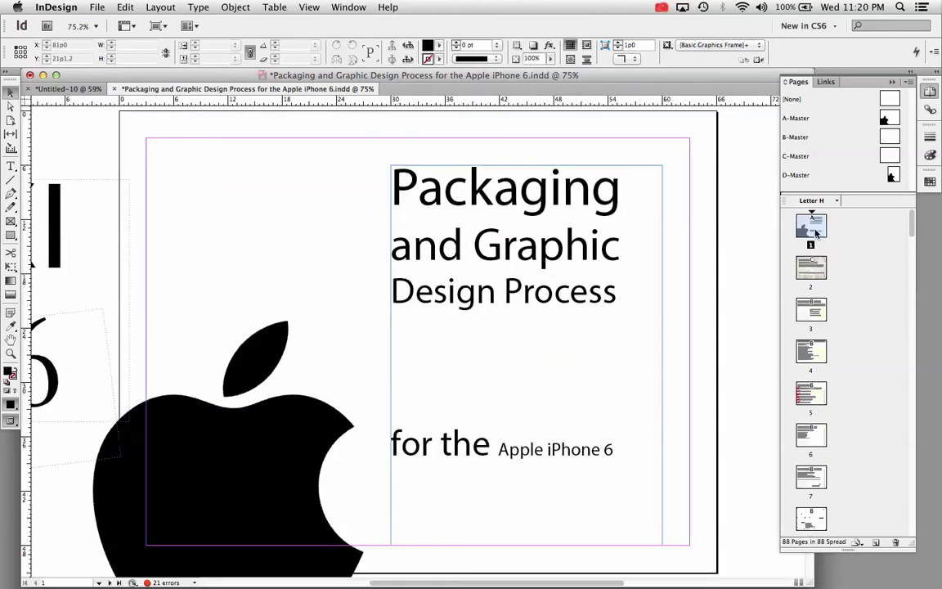
click(837, 201)
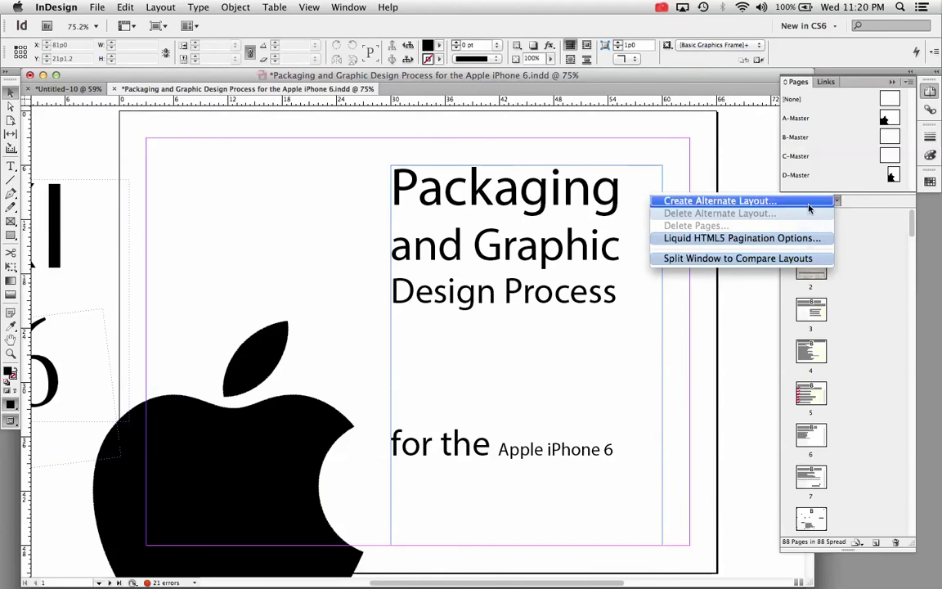
click(806, 202)
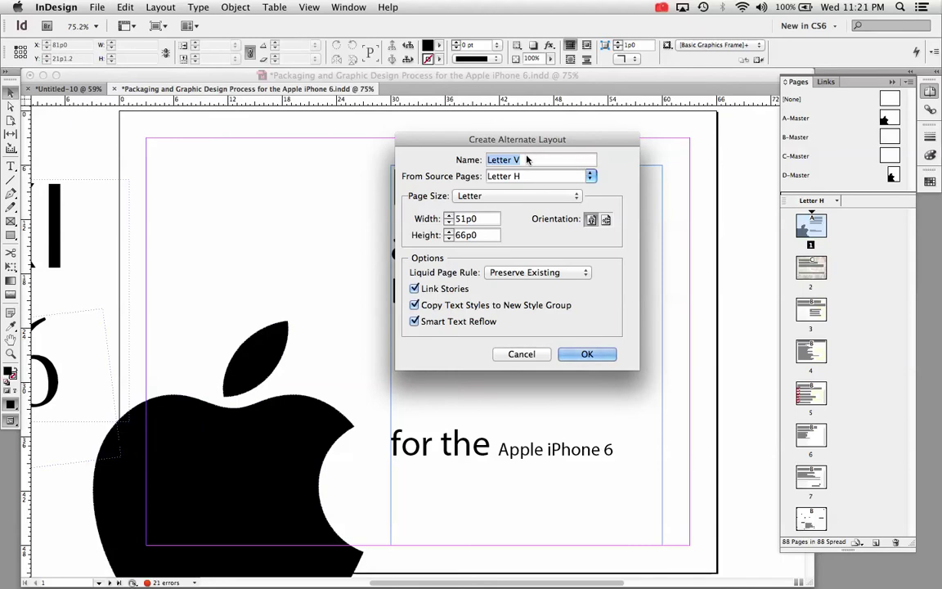
Create the portrait 'Letter V' layout from Letter H with the Preserve Existing liquid page rule.
drag(527, 160, 487, 161)
click(590, 177)
click(591, 177)
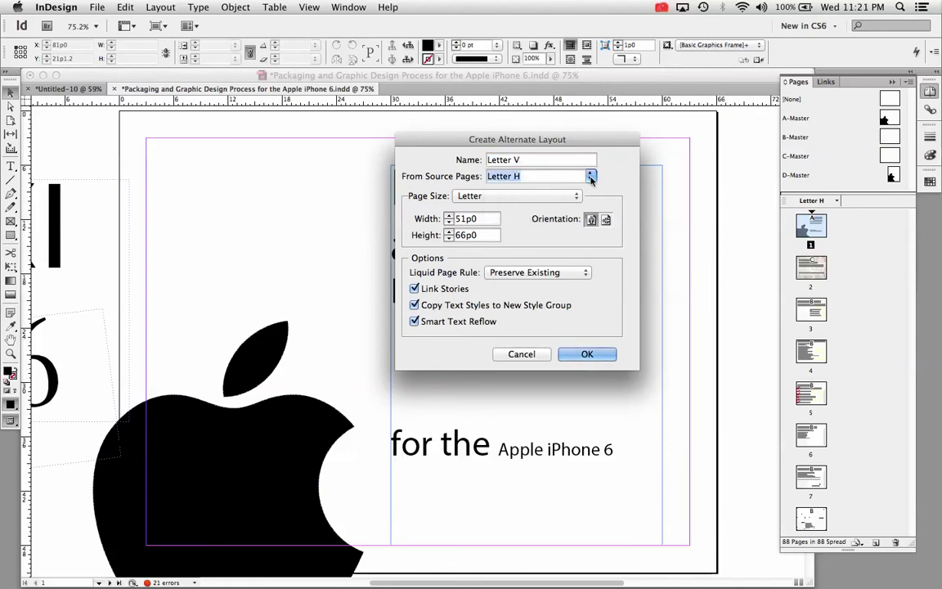
click(590, 177)
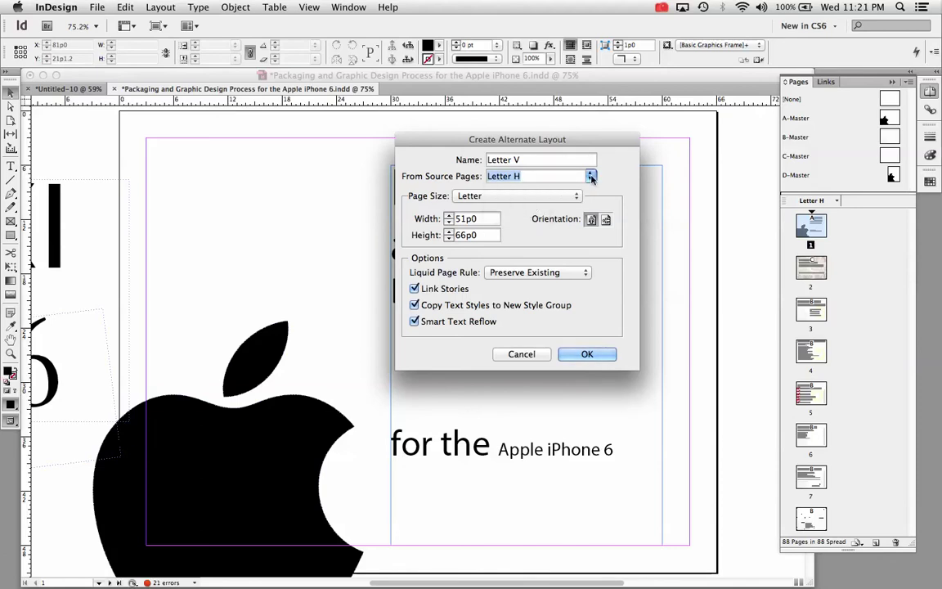
click(553, 274)
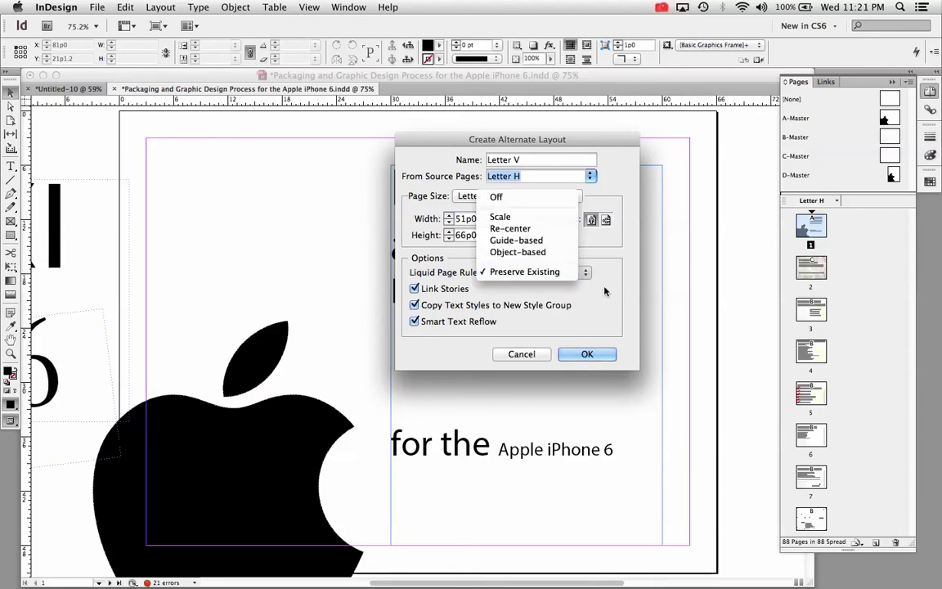
click(542, 273)
click(536, 275)
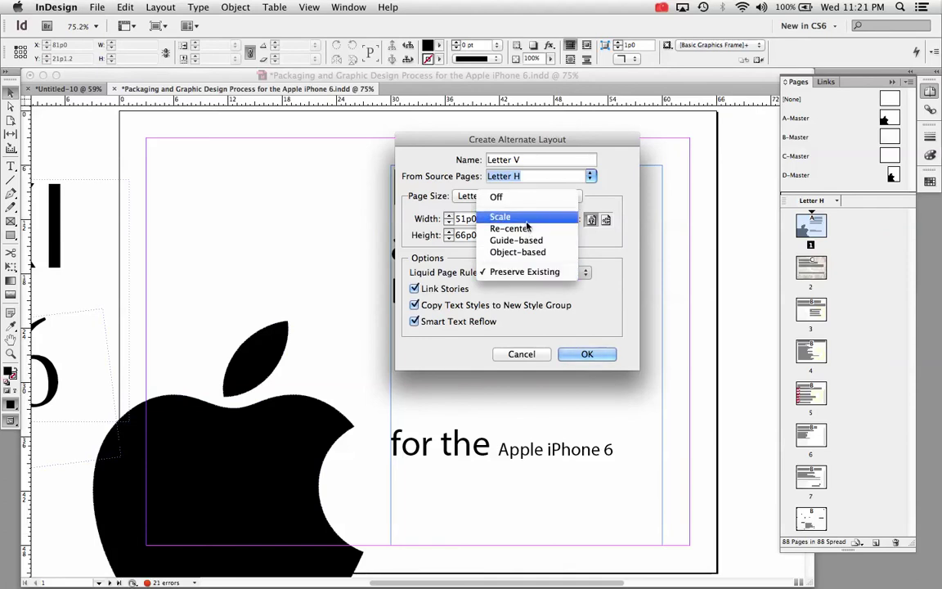
click(540, 273)
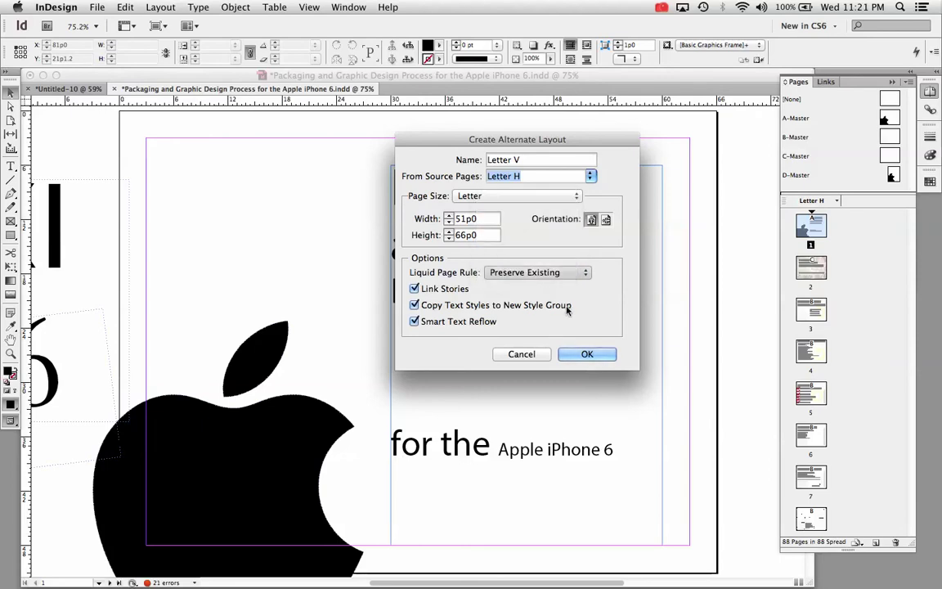
click(606, 355)
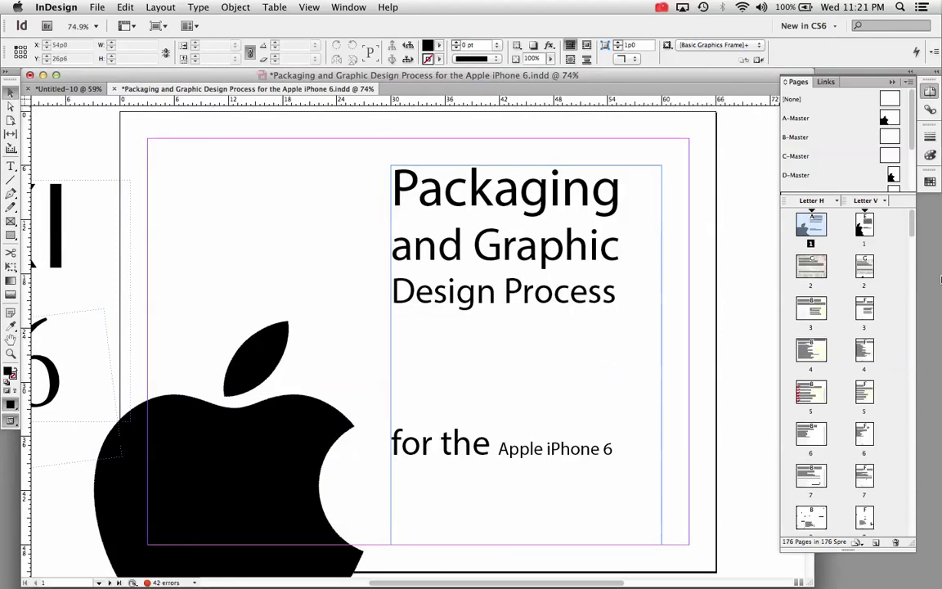
Compare page 1 in the Letter V and Letter H layouts.
double_click(870, 233)
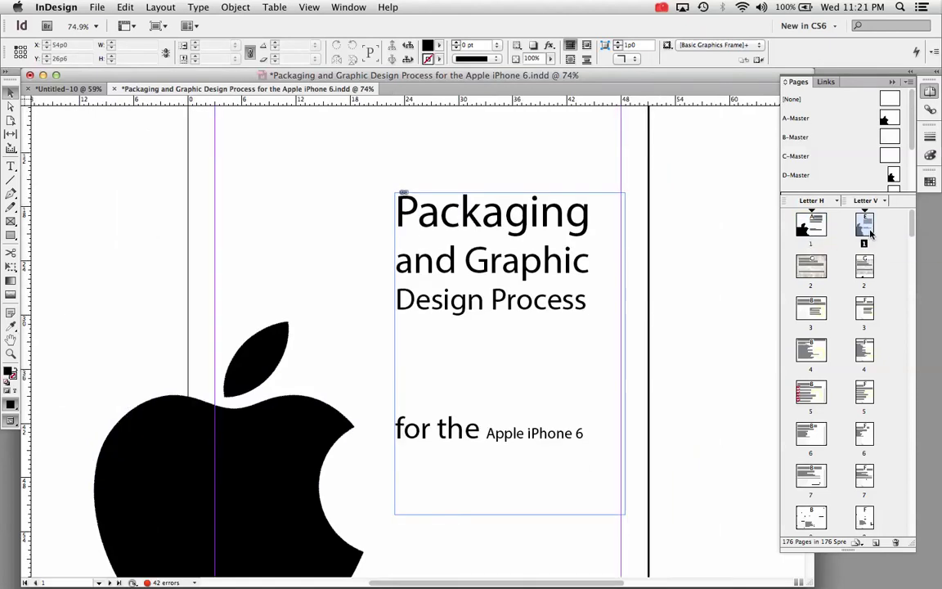
double_click(814, 233)
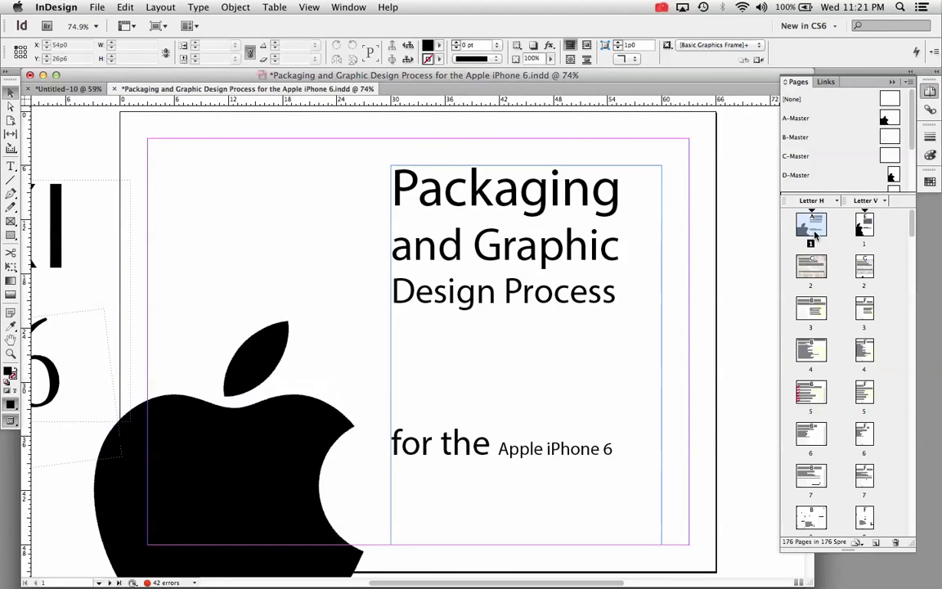
double_click(867, 232)
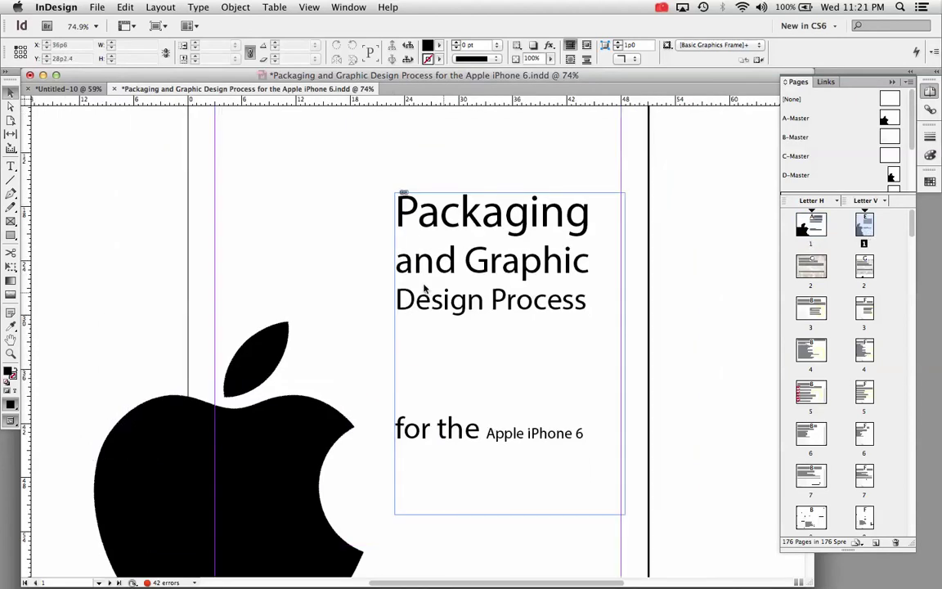
scroll(183, 382, down, 10)
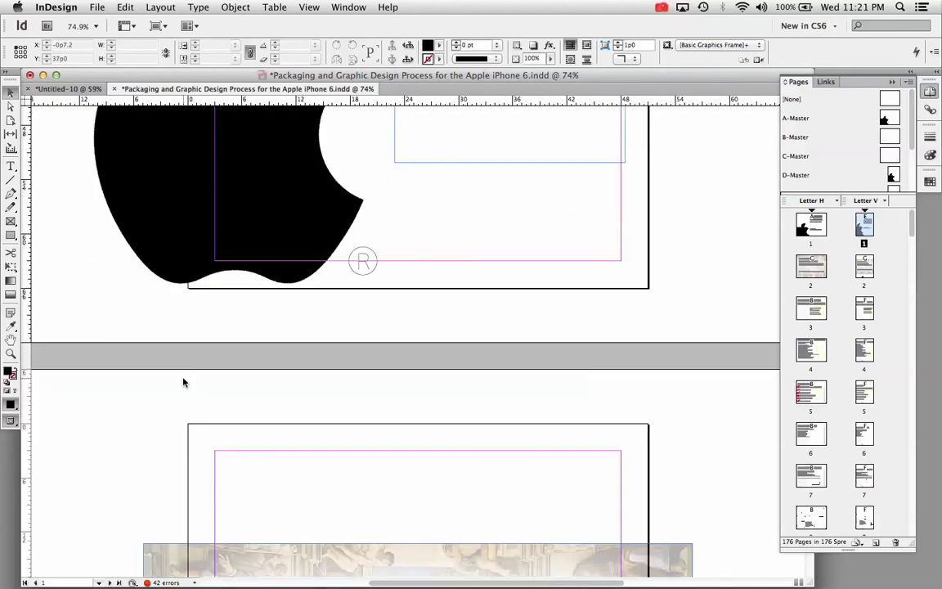
scroll(192, 382, down, 5)
scroll(194, 382, down, 10)
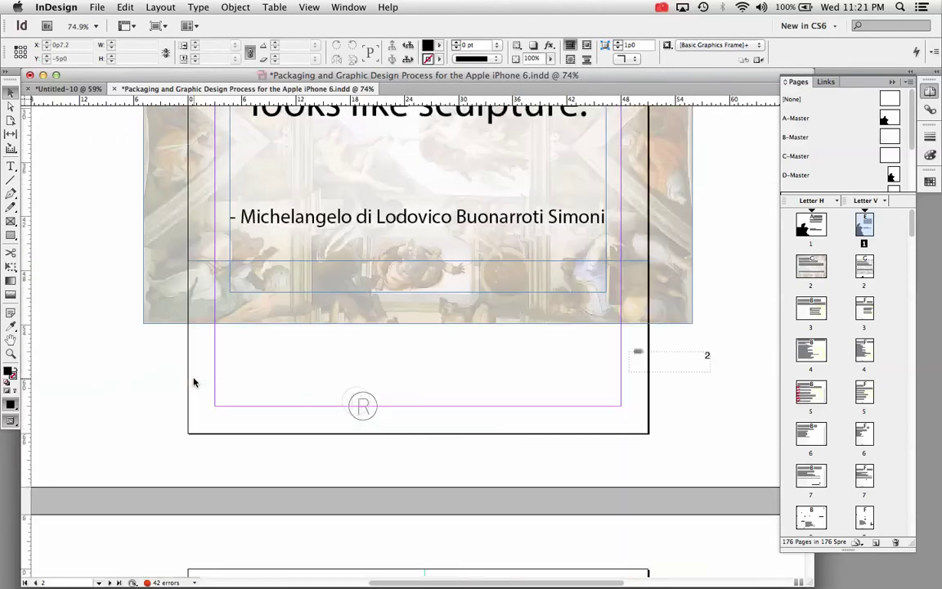
scroll(194, 382, up, 7)
scroll(194, 382, down, 3)
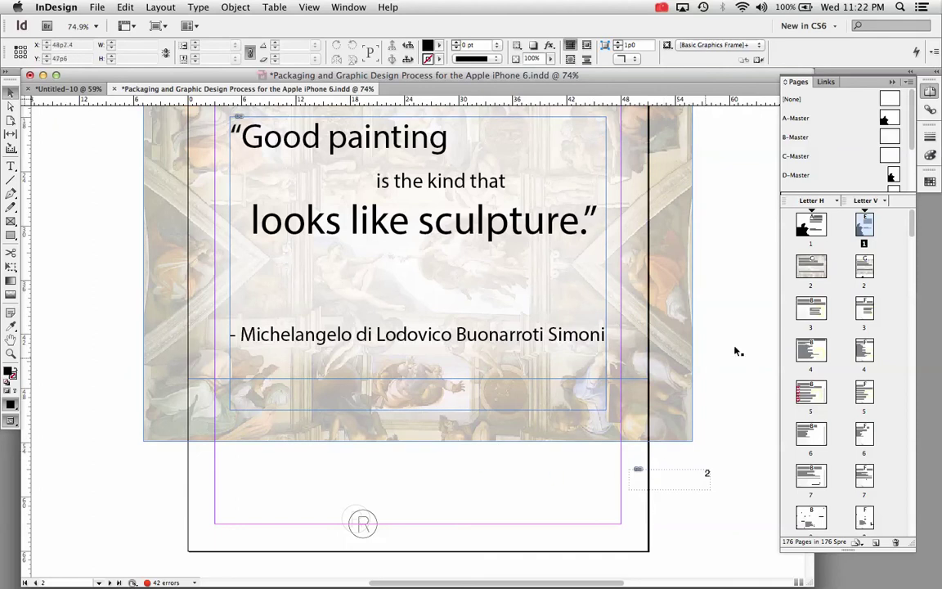
Compare pages 2 to 4 across Letter H and Letter V, then return to the cover page.
double_click(820, 268)
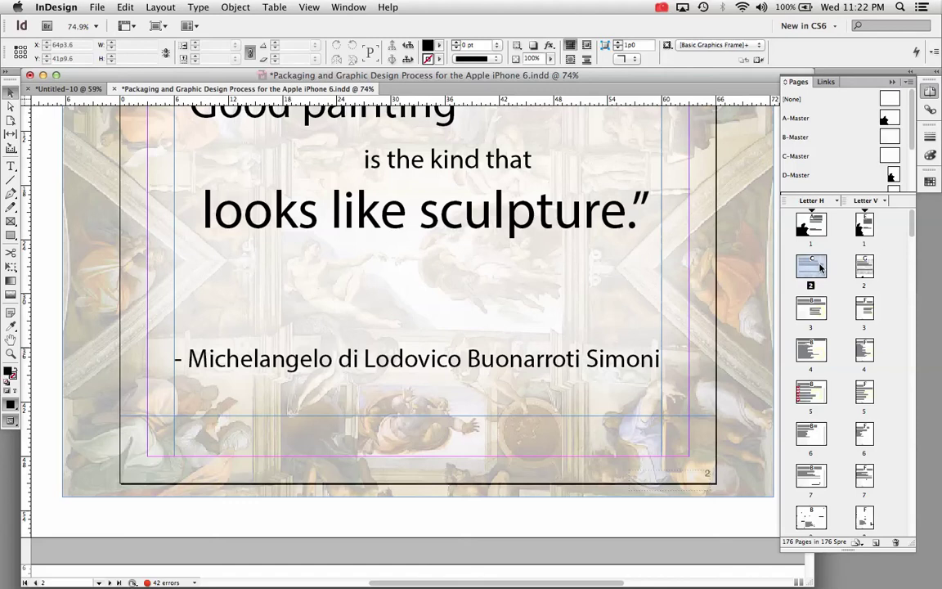
double_click(820, 312)
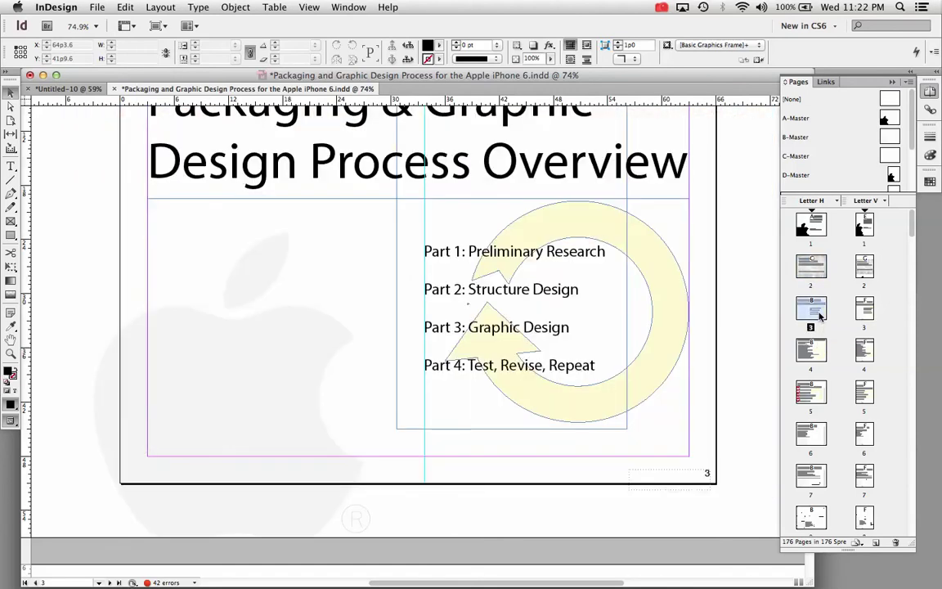
double_click(865, 309)
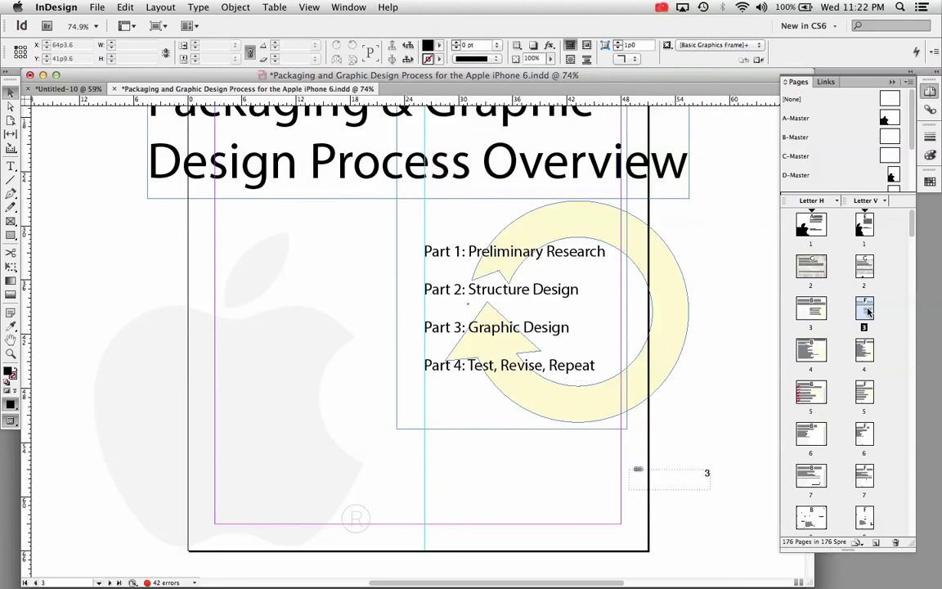
double_click(814, 351)
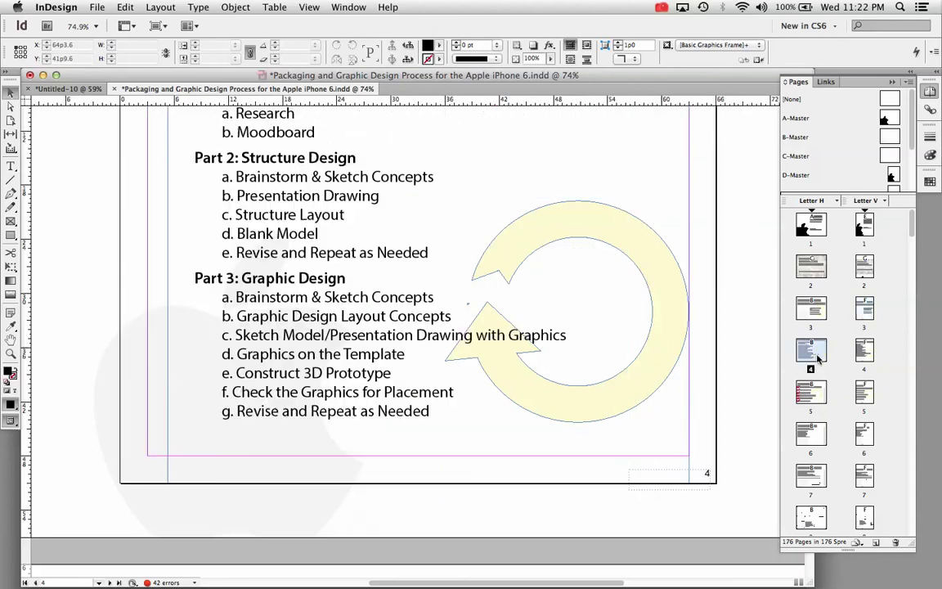
click(871, 354)
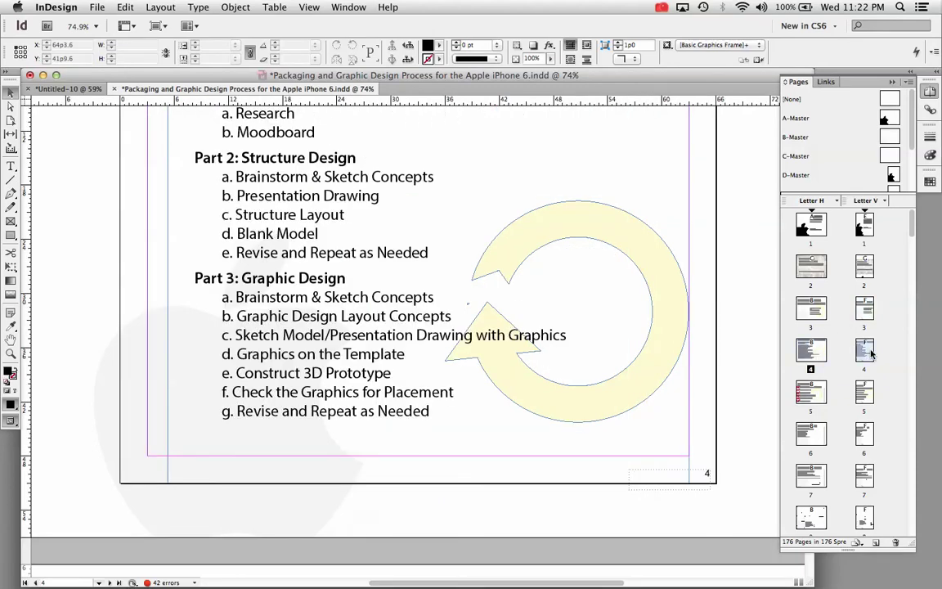
double_click(871, 353)
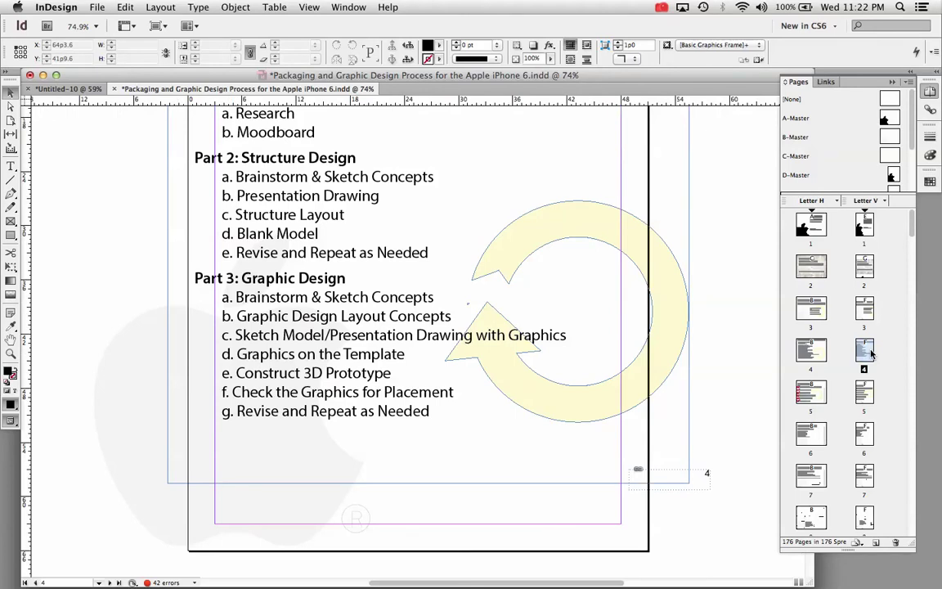
double_click(810, 224)
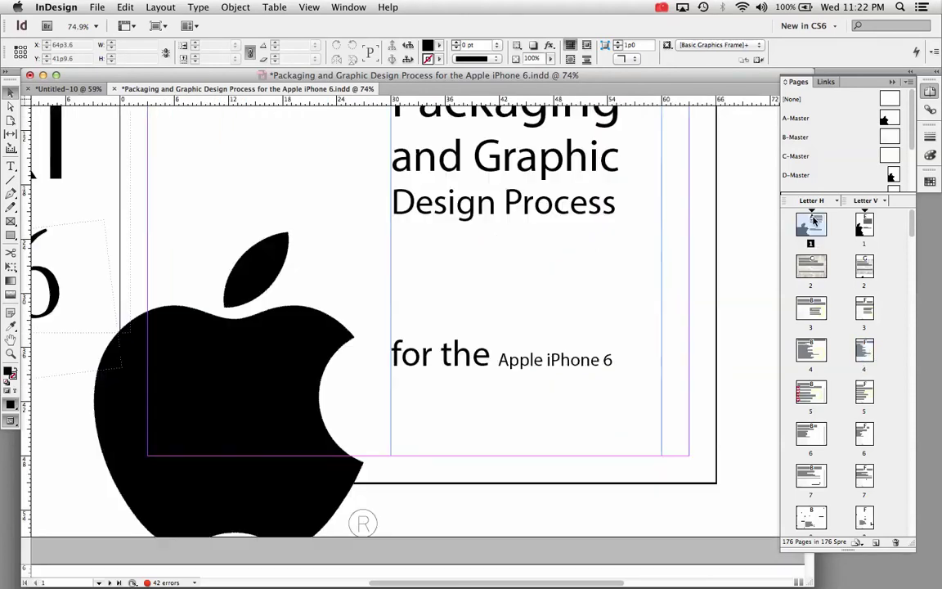
Leave the page size unchanged and shrink the document window until the whole Letter H cover fits.
click(858, 543)
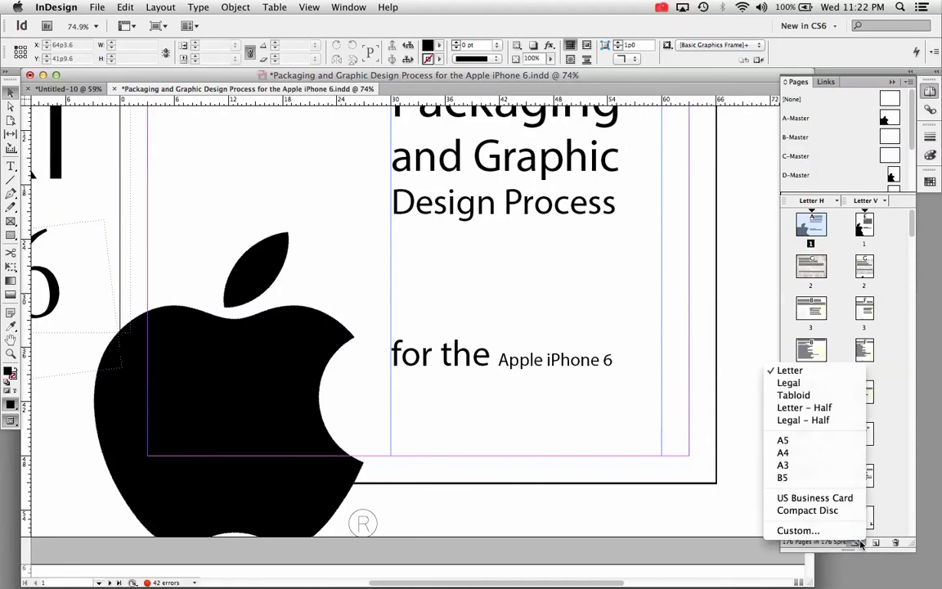
click(910, 500)
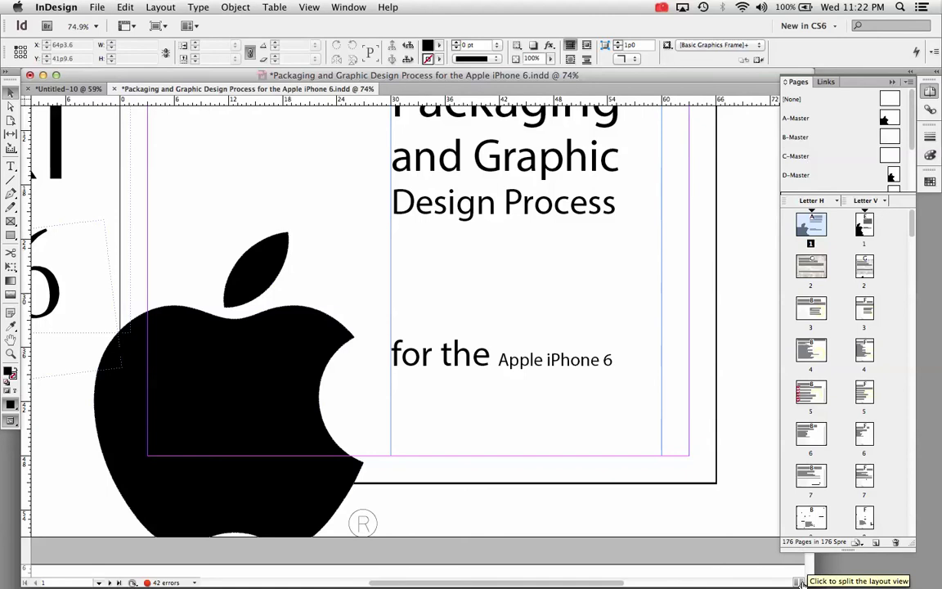
drag(812, 583, 720, 389)
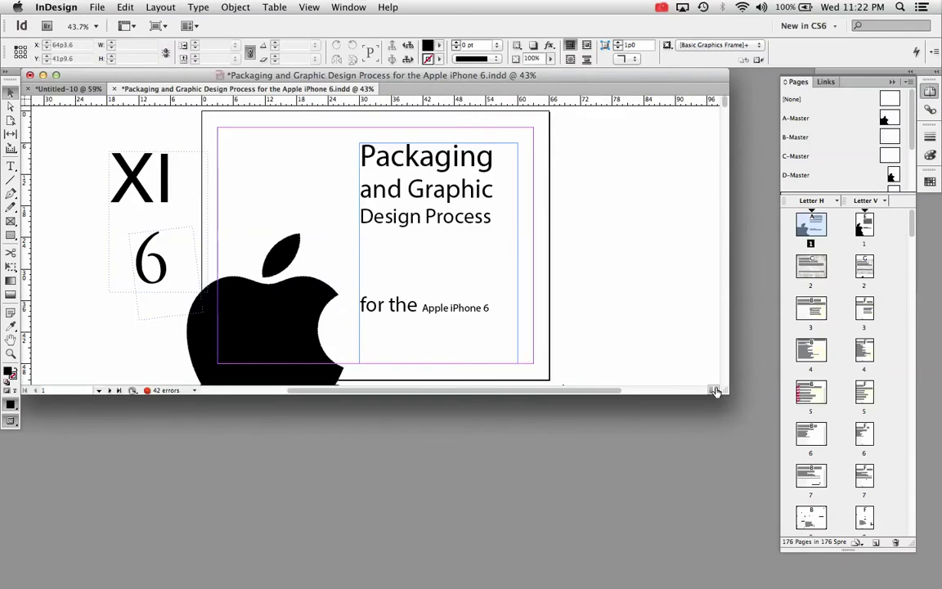
Split the layout view, enlarge the window, and show the Letter V cover in the right pane.
click(713, 393)
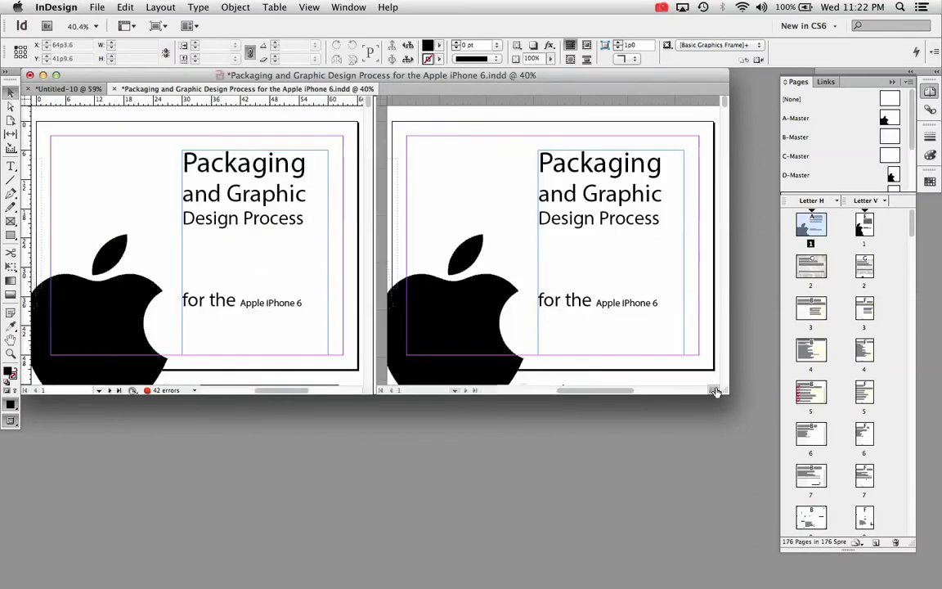
drag(714, 392, 766, 506)
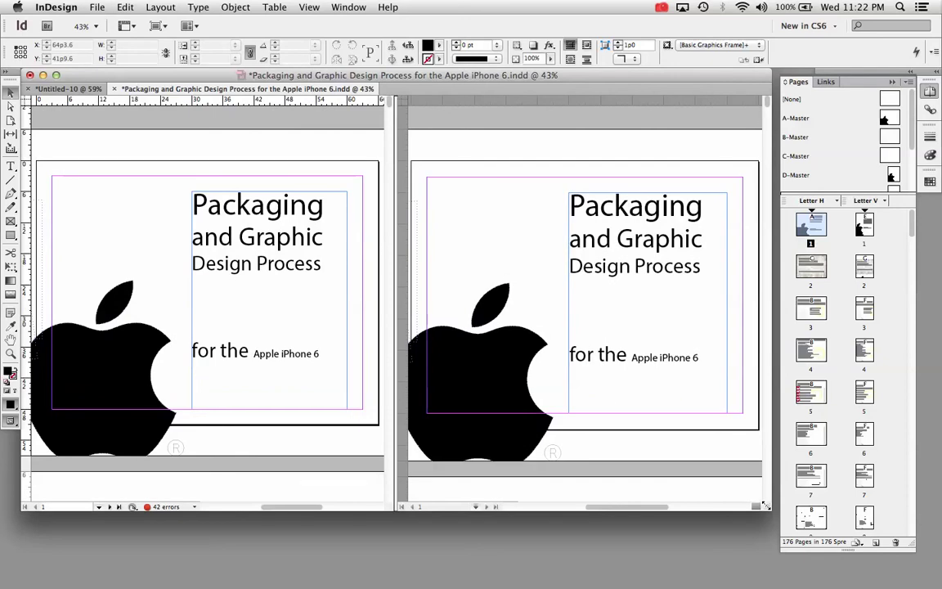
click(619, 293)
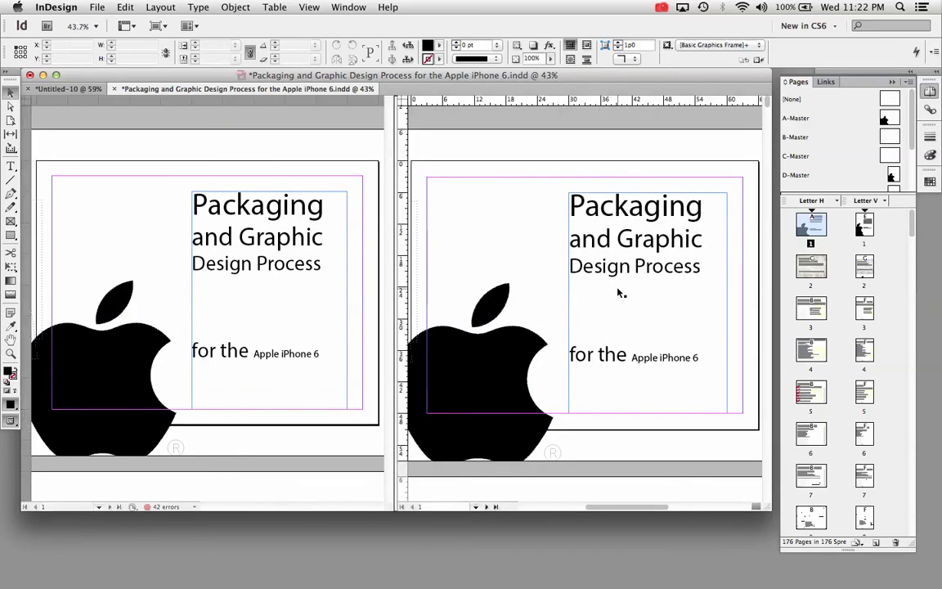
double_click(869, 232)
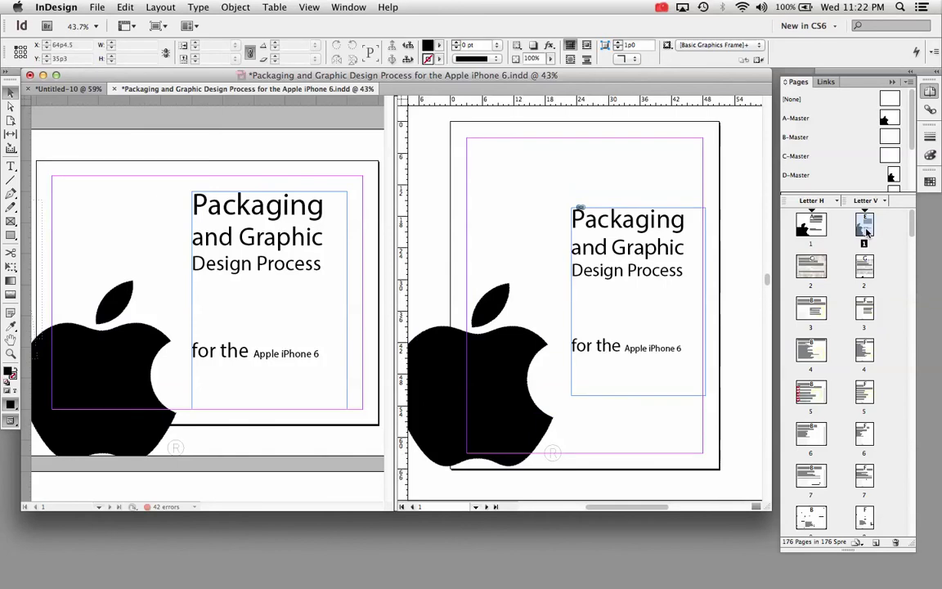
Scroll both layouts down to the page 5 Final Analysis slide, leaving the right view active.
scroll(561, 310, down, 10)
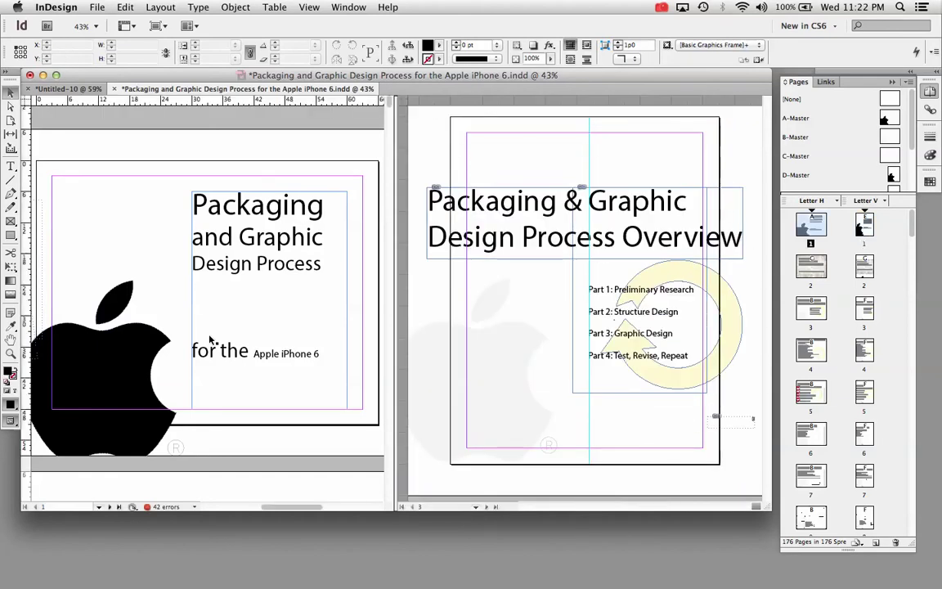
scroll(209, 339, down, 10)
scroll(209, 339, down, 10)
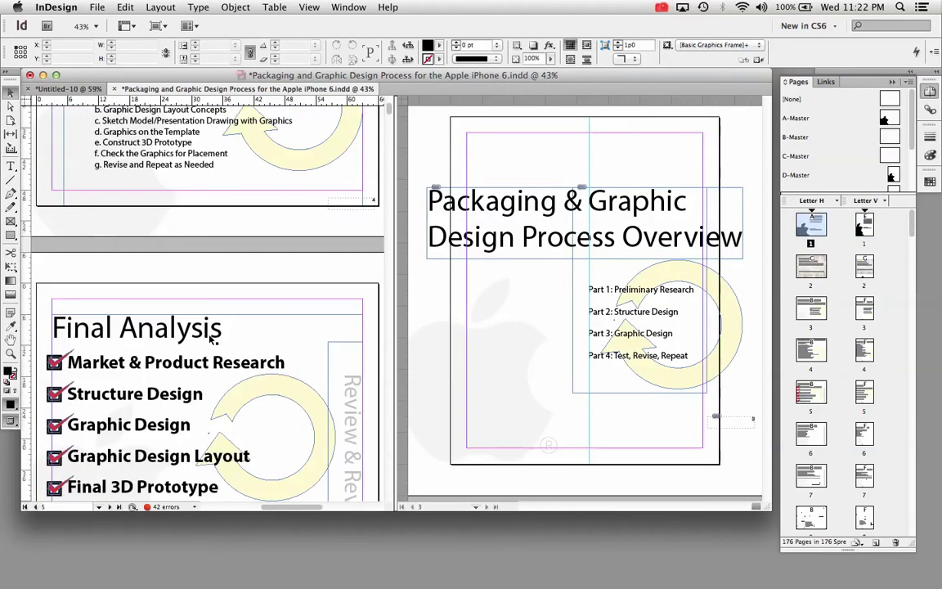
scroll(211, 339, down, 6)
scroll(211, 340, down, 3)
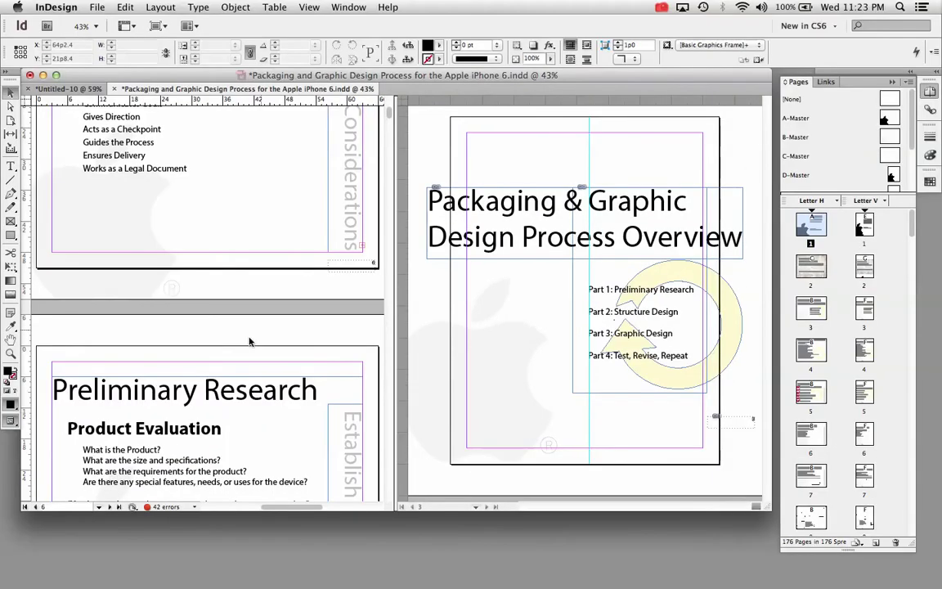
scroll(245, 340, up, 9)
scroll(230, 353, up, 12)
scroll(231, 354, down, 12)
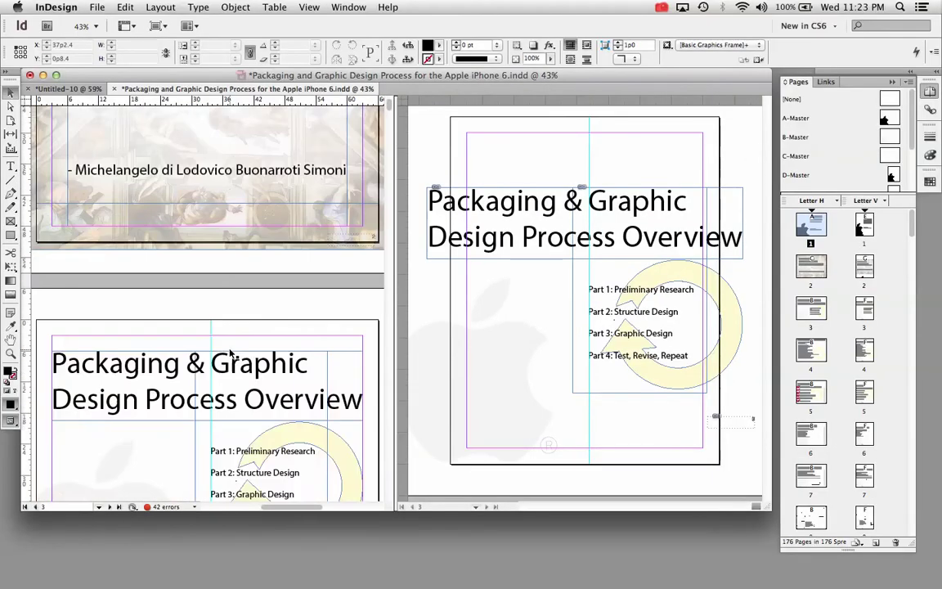
scroll(231, 354, down, 8)
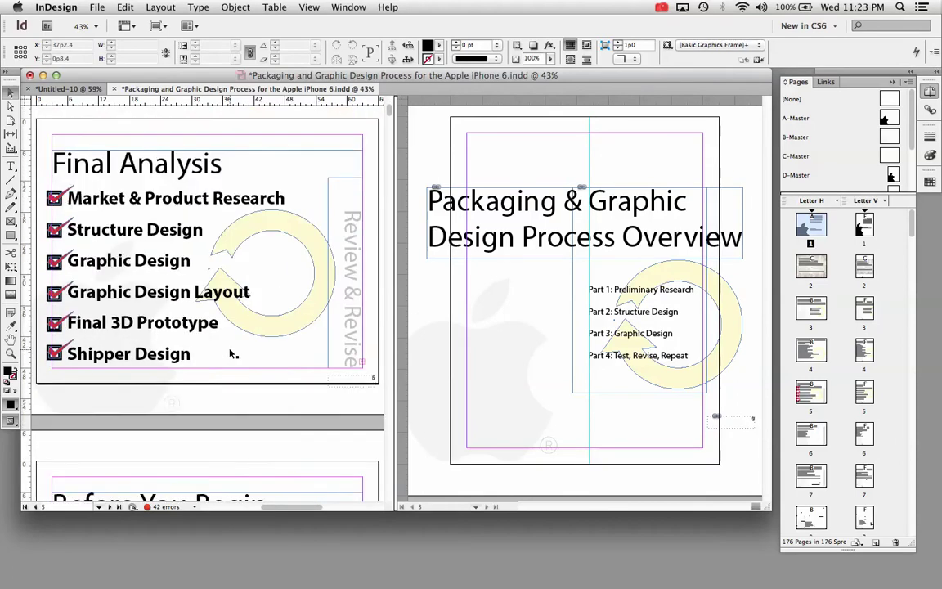
scroll(232, 353, down, 8)
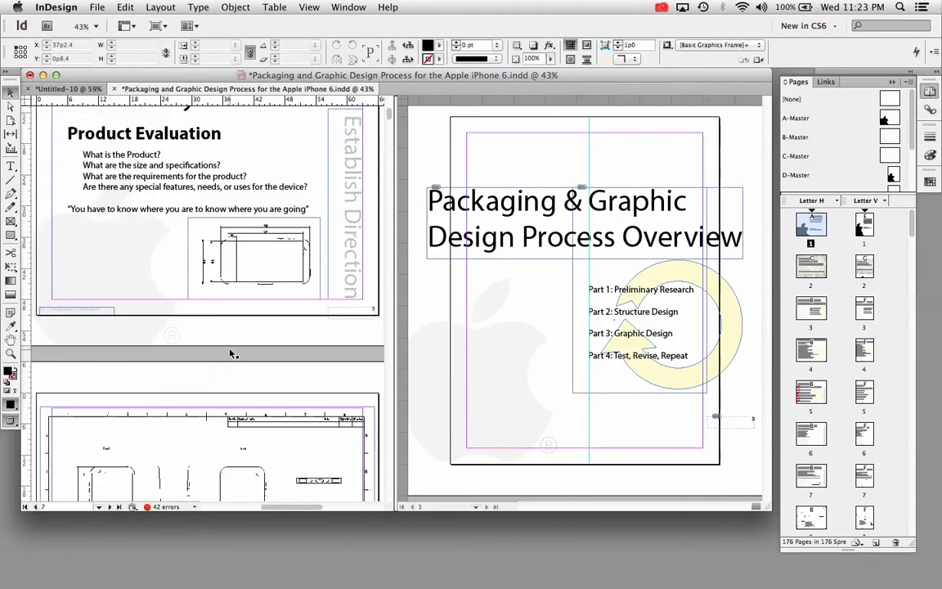
scroll(234, 358, down, 1)
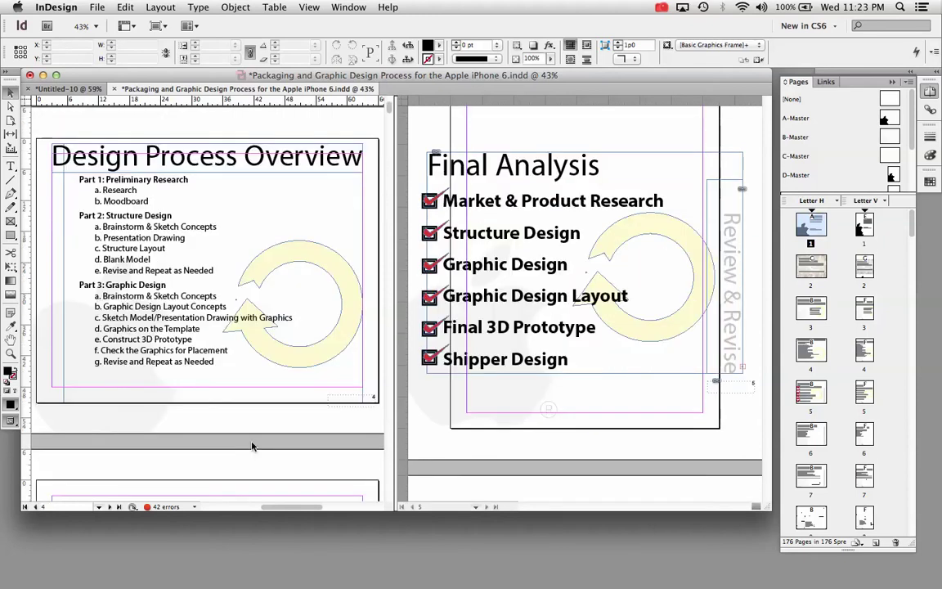
scroll(252, 445, down, 6)
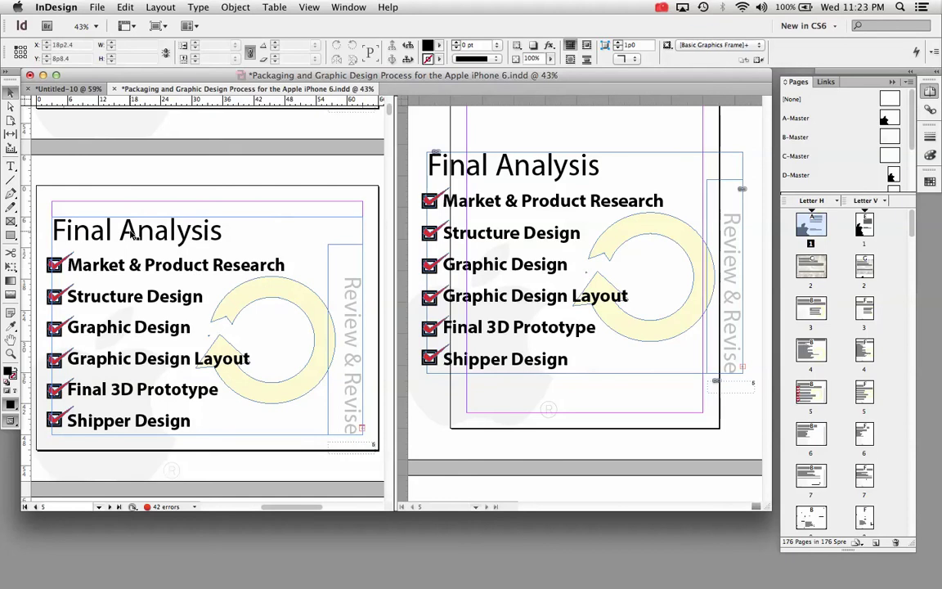
click(503, 163)
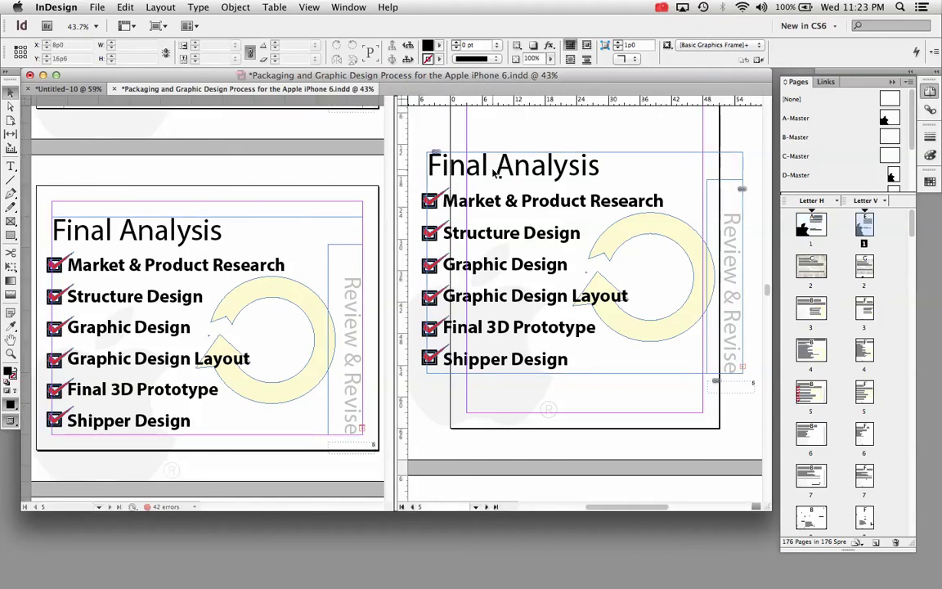
Edit the Letter H page 5 heading to read 'Final Project Analysis'.
click(123, 232)
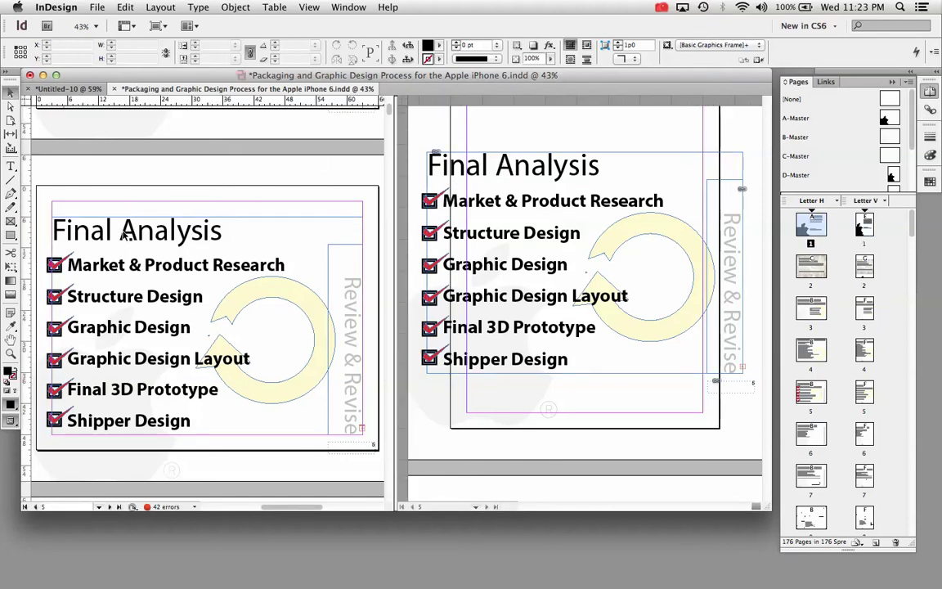
double_click(123, 233)
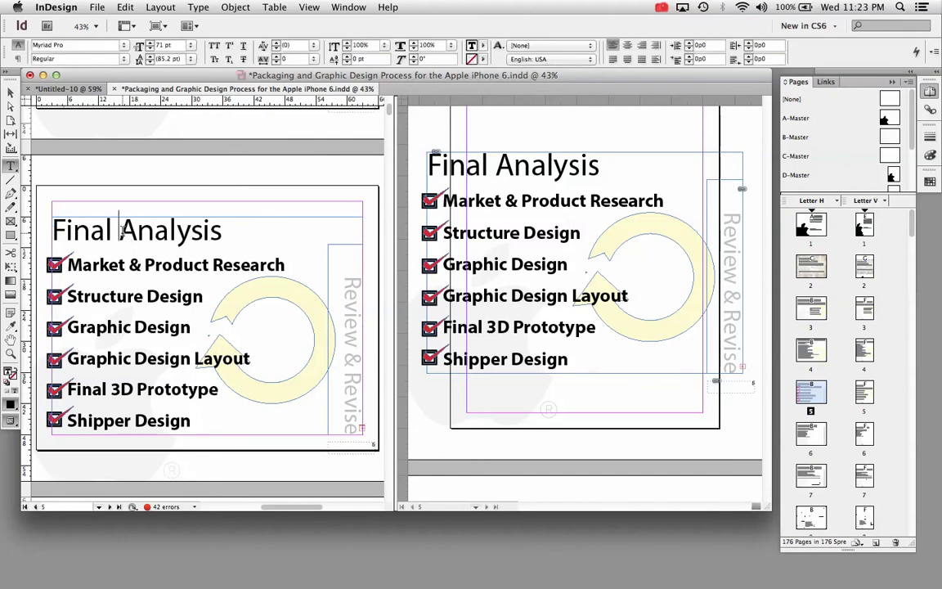
text(Project)
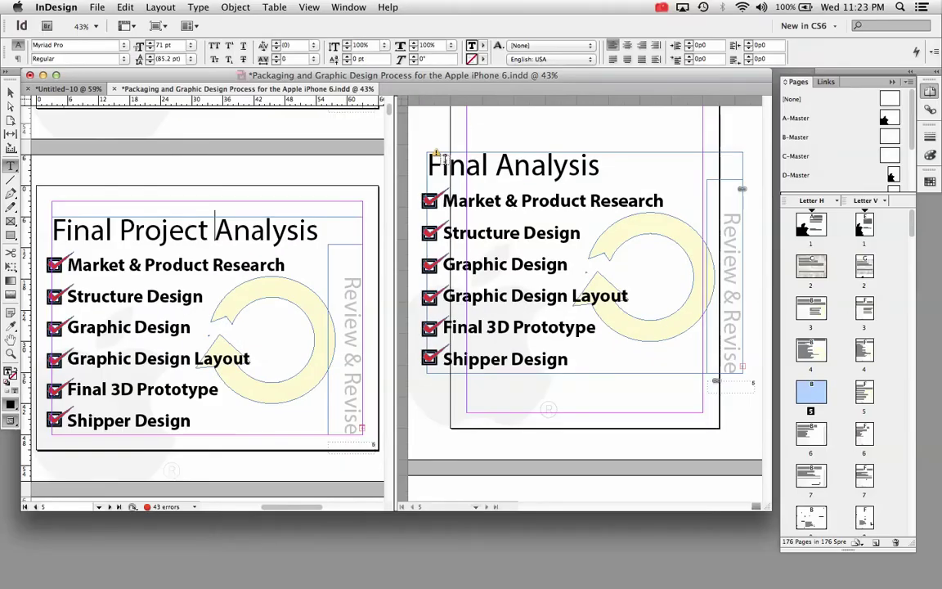
Update the out-of-date linked heading in the Letter V view to match.
click(436, 154)
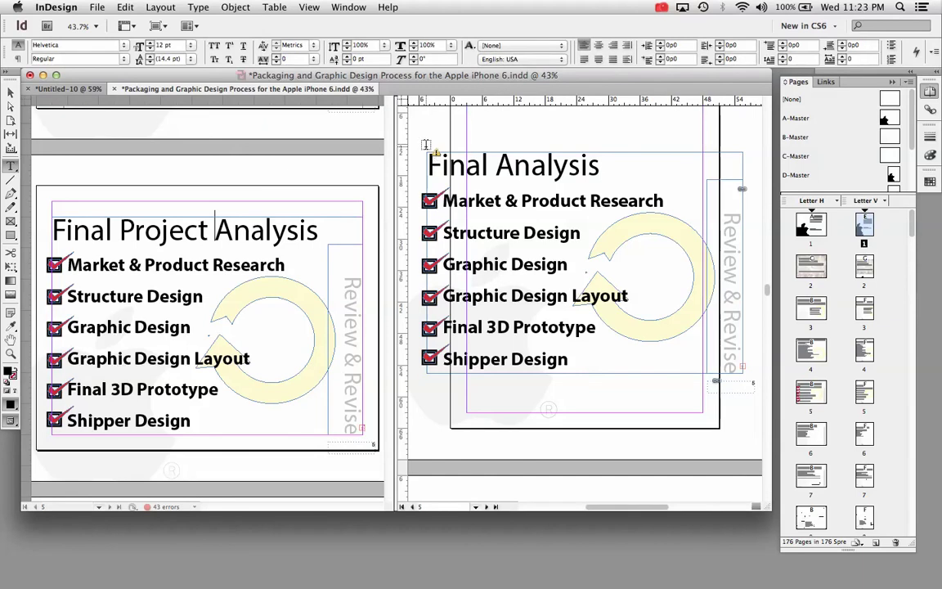
key(v)
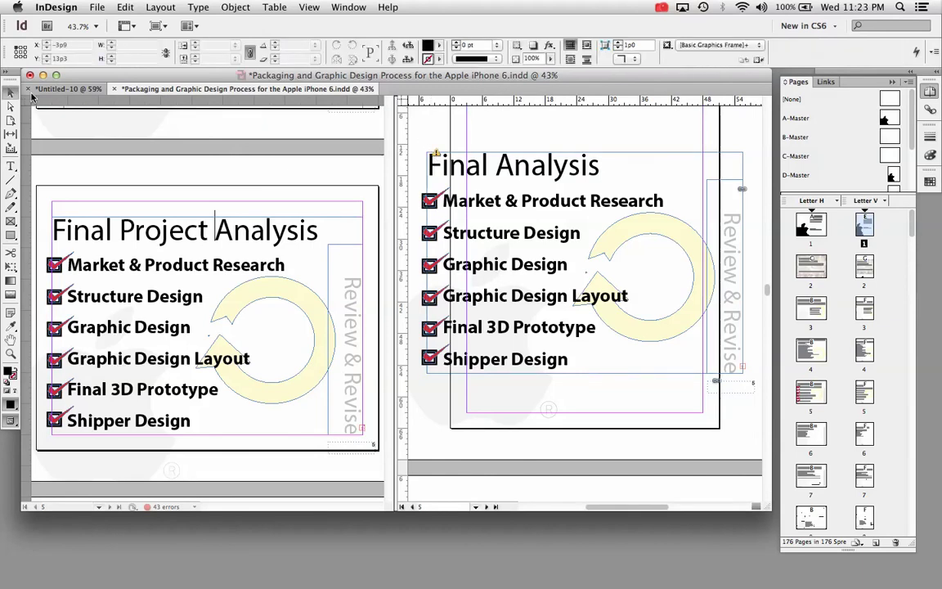
click(437, 153)
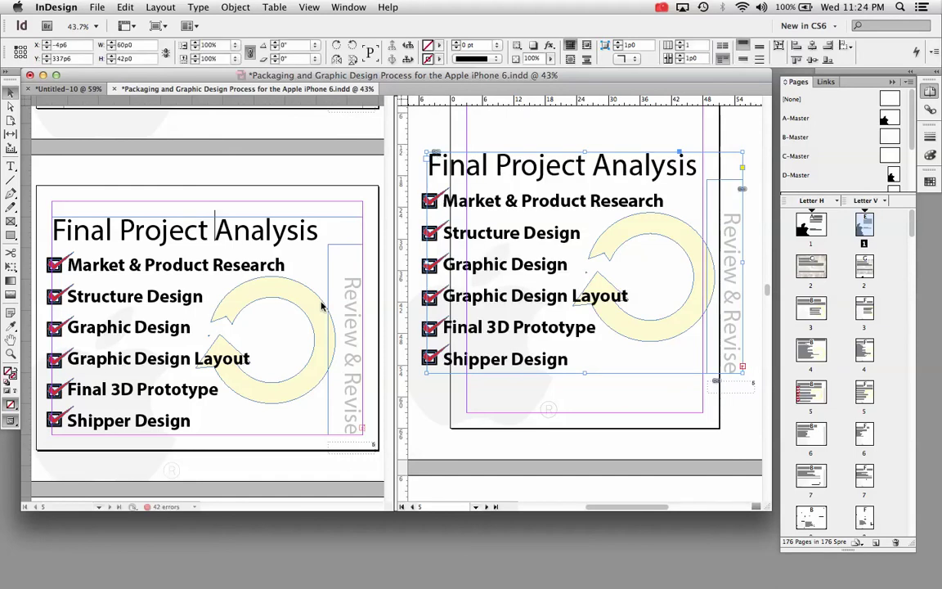
Narrow the Letter V title and list frame to the page margins, then select the six checkmark graphics.
scroll(568, 219, up, 5)
scroll(569, 221, down, 3)
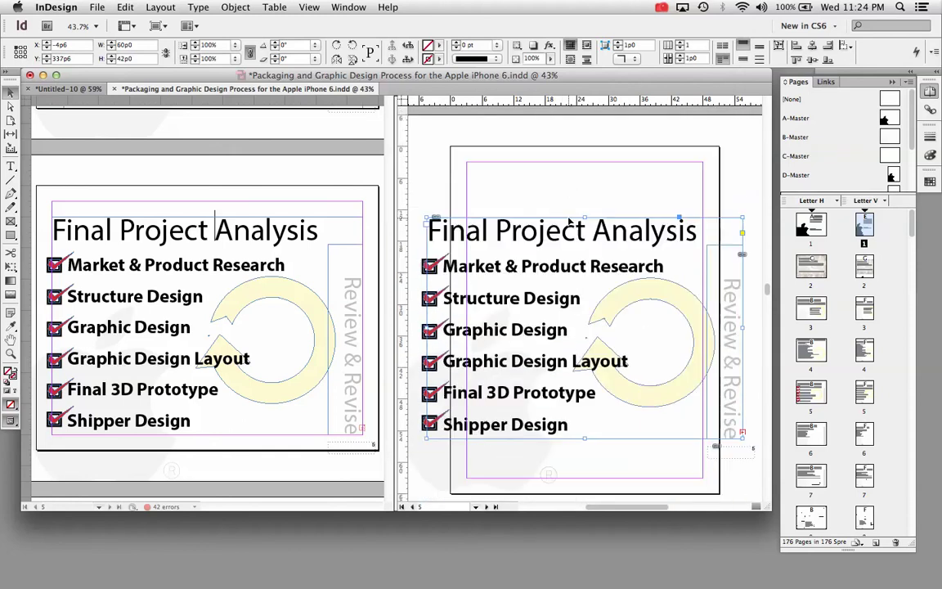
drag(742, 217, 719, 194)
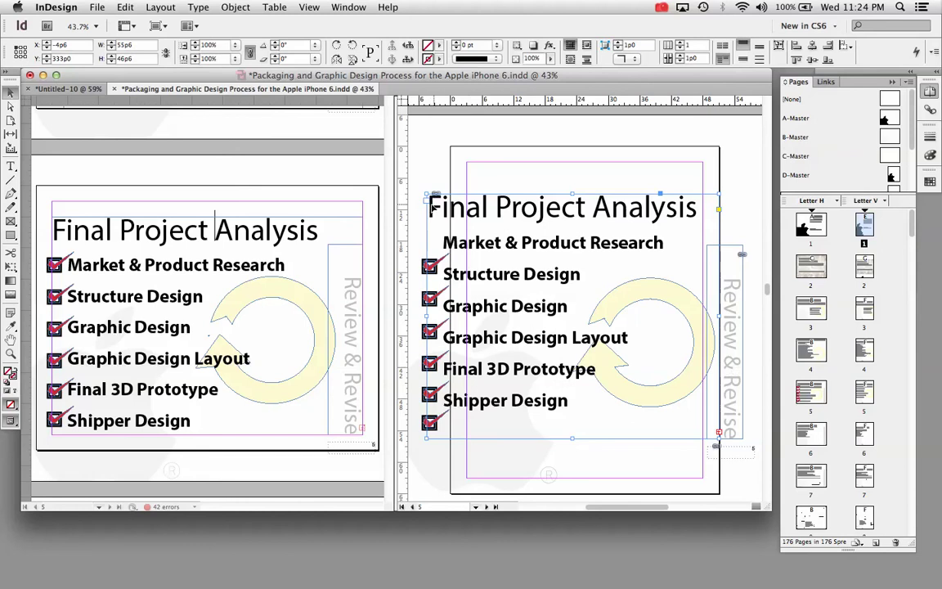
drag(426, 194, 451, 195)
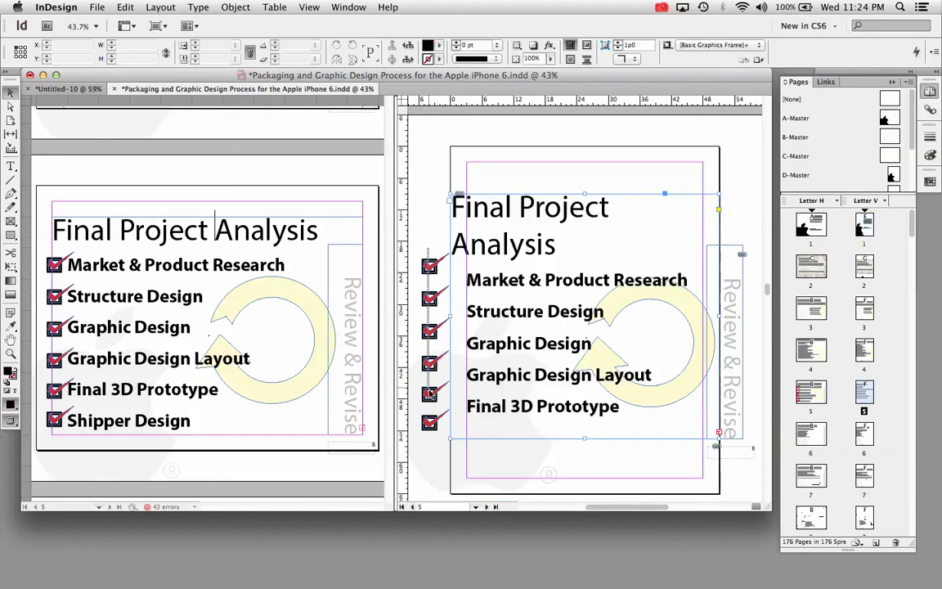
drag(415, 248, 445, 427)
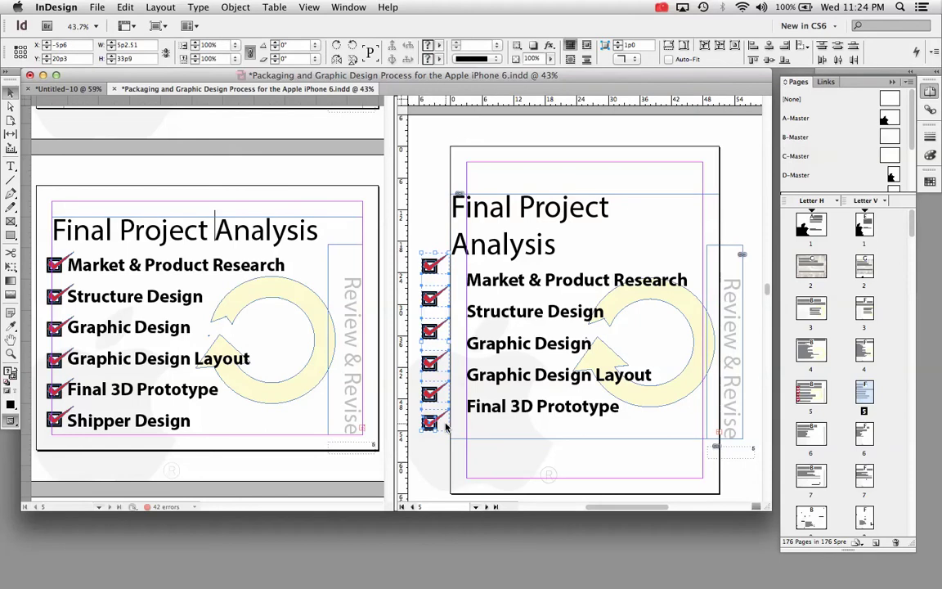